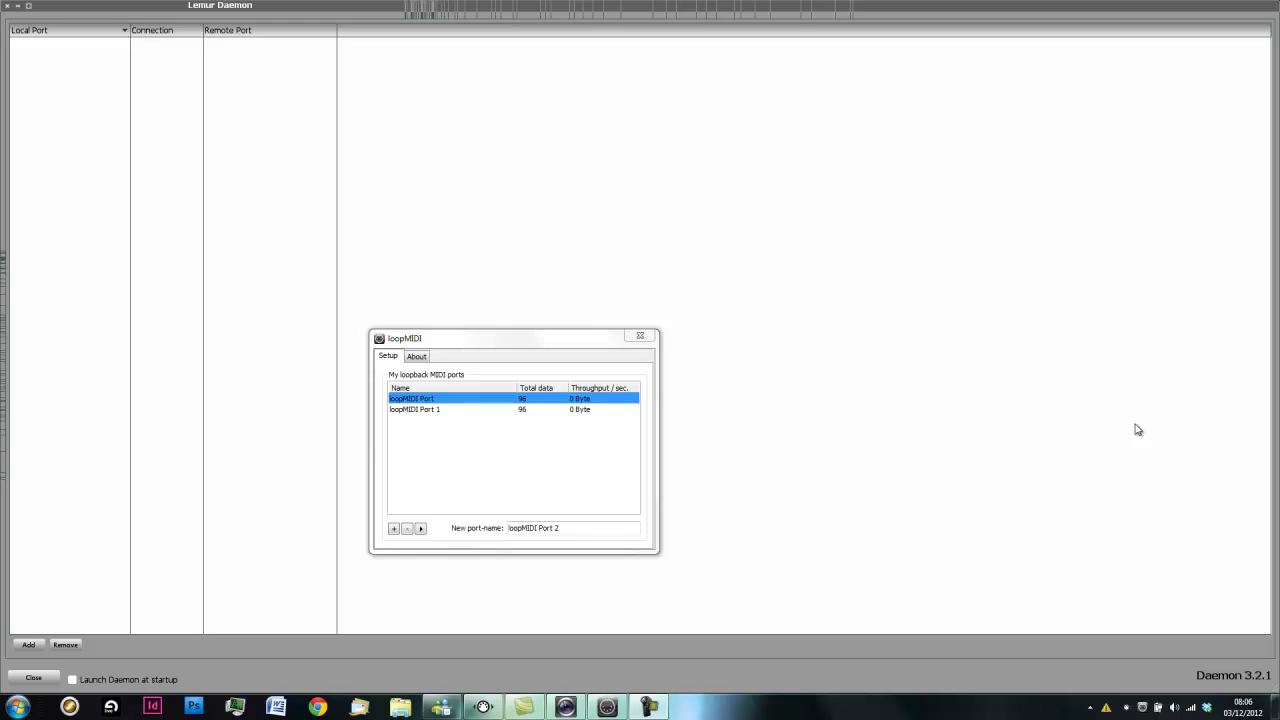
Read loopMIDI's version and author details on the About tab, then return to the port list
{"action": "left_click", "coordinate": [1137, 430]}
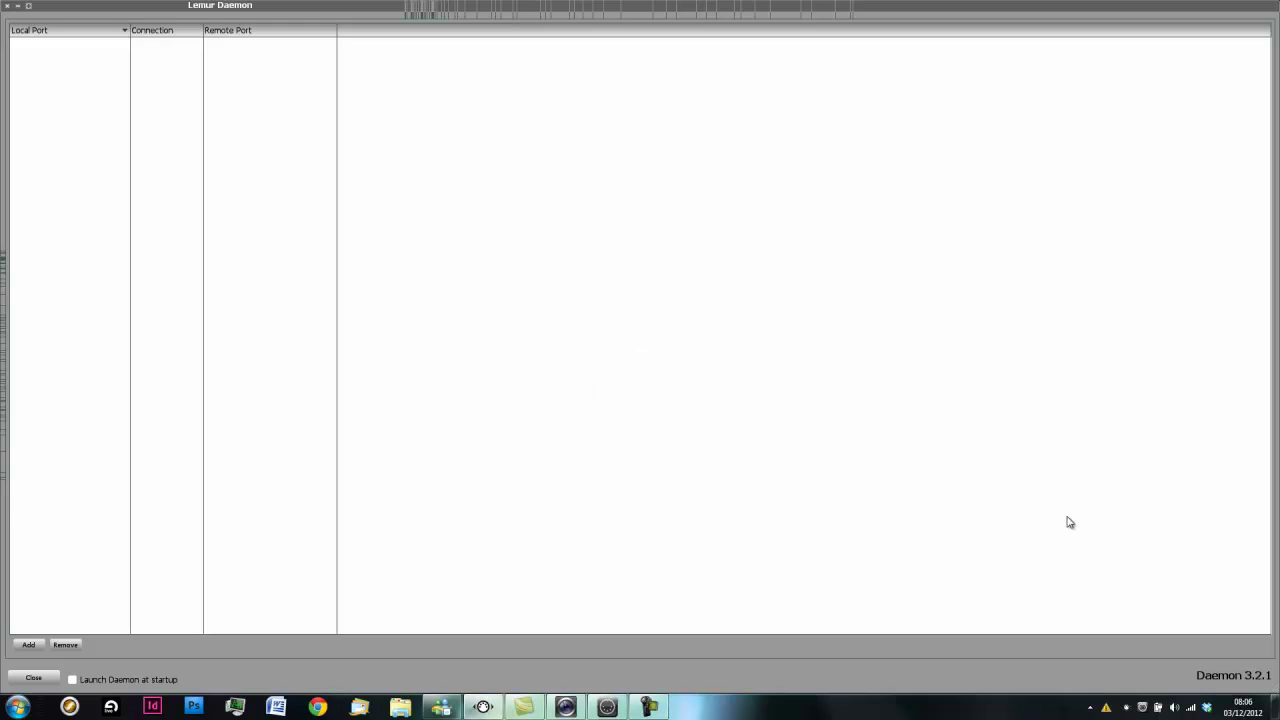
{"action": "left_click", "coordinate": [607, 707]}
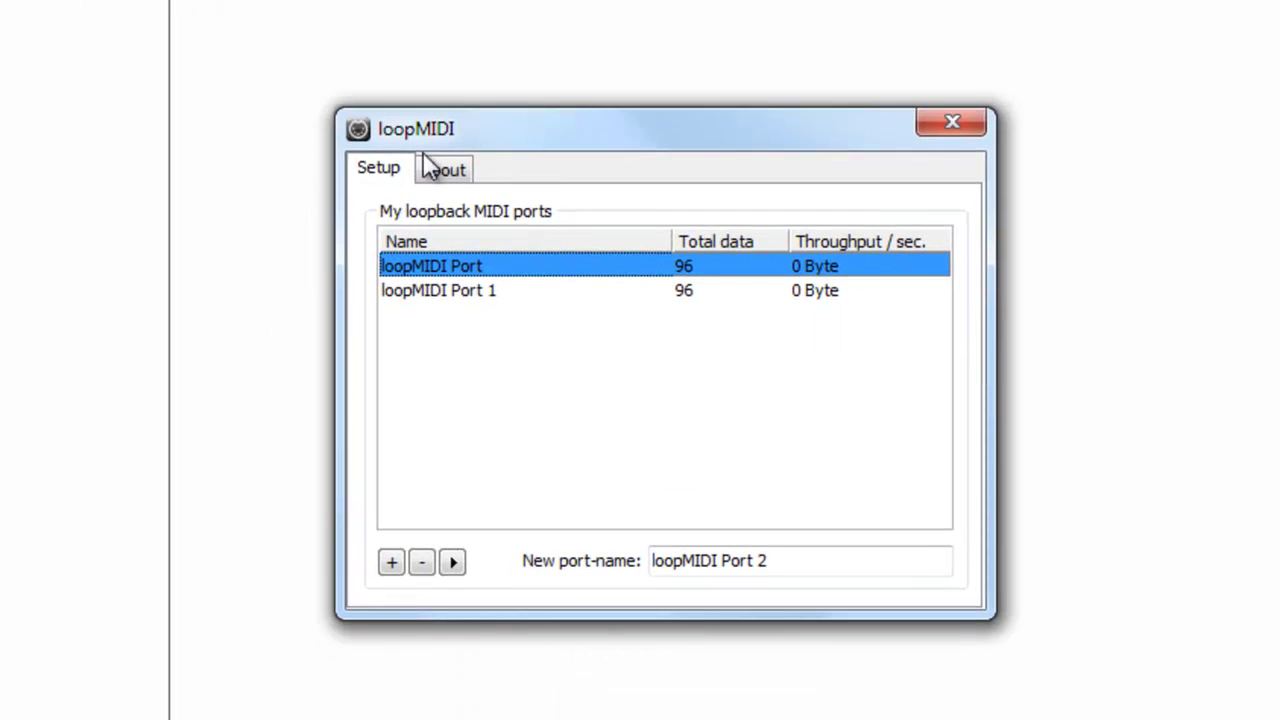
{"action": "left_click", "coordinate": [443, 170]}
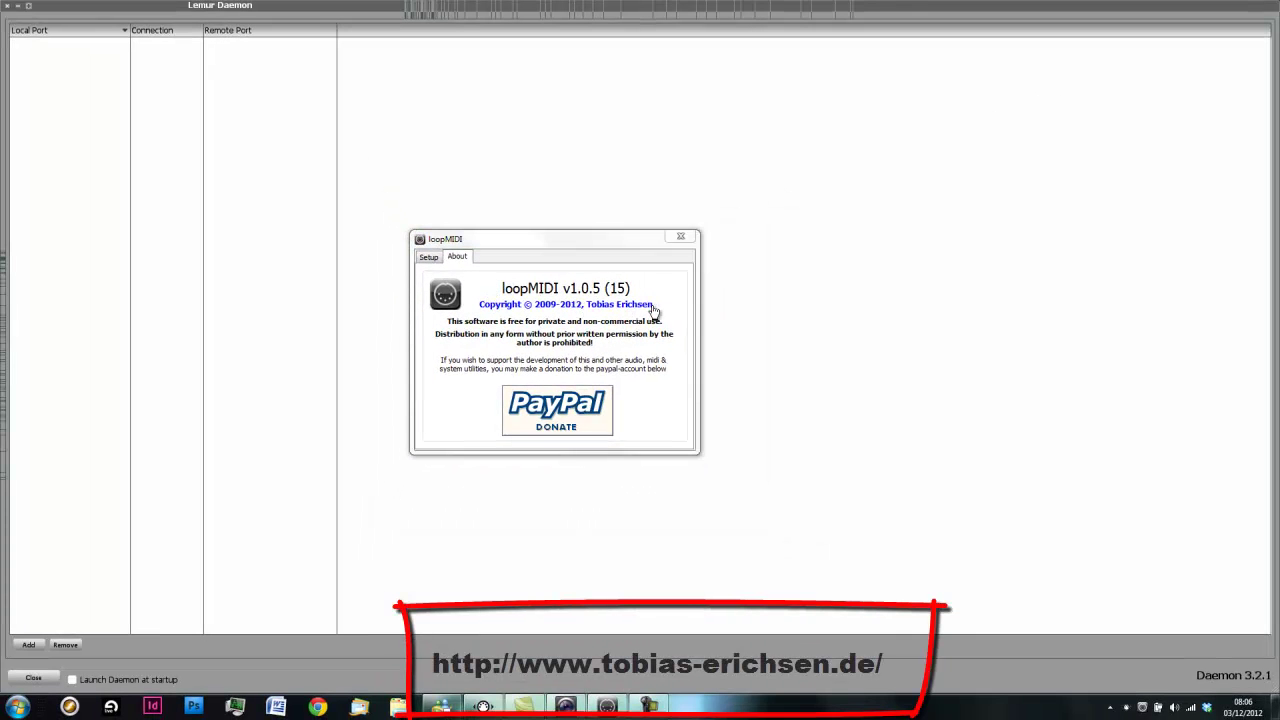
{"action": "left_click", "coordinate": [428, 257]}
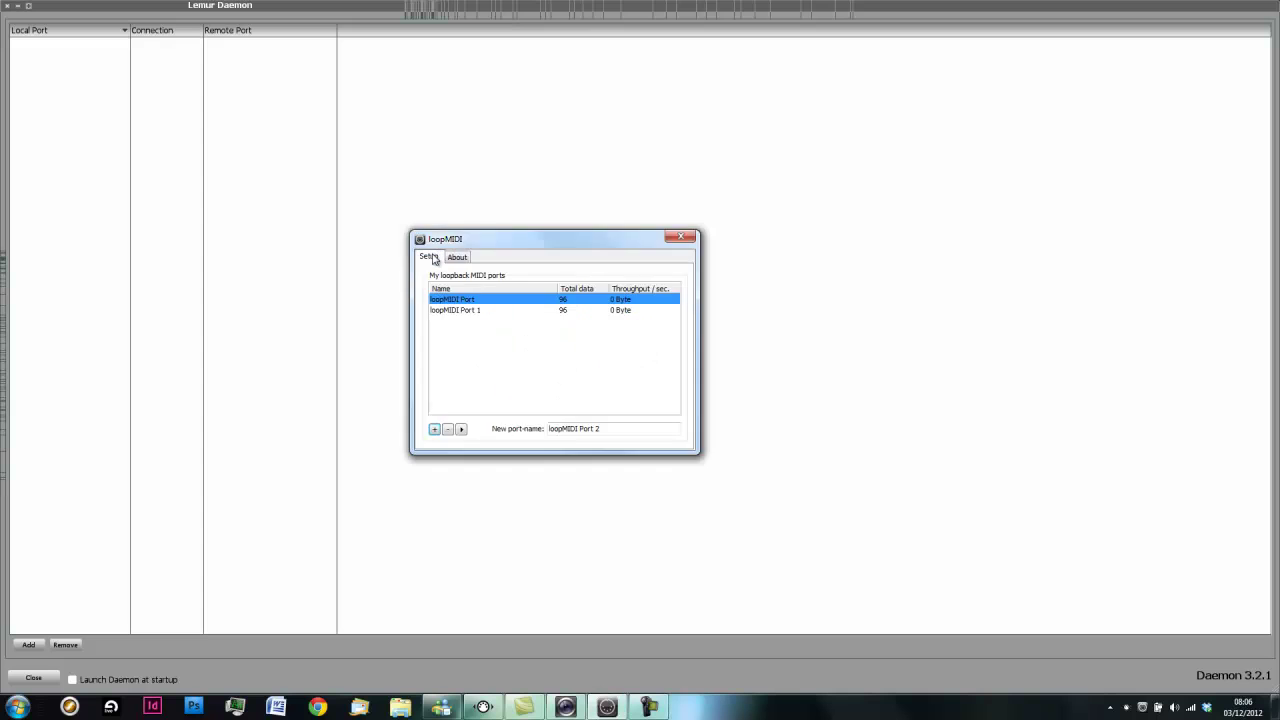
{"action": "left_click", "coordinate": [438, 196]}
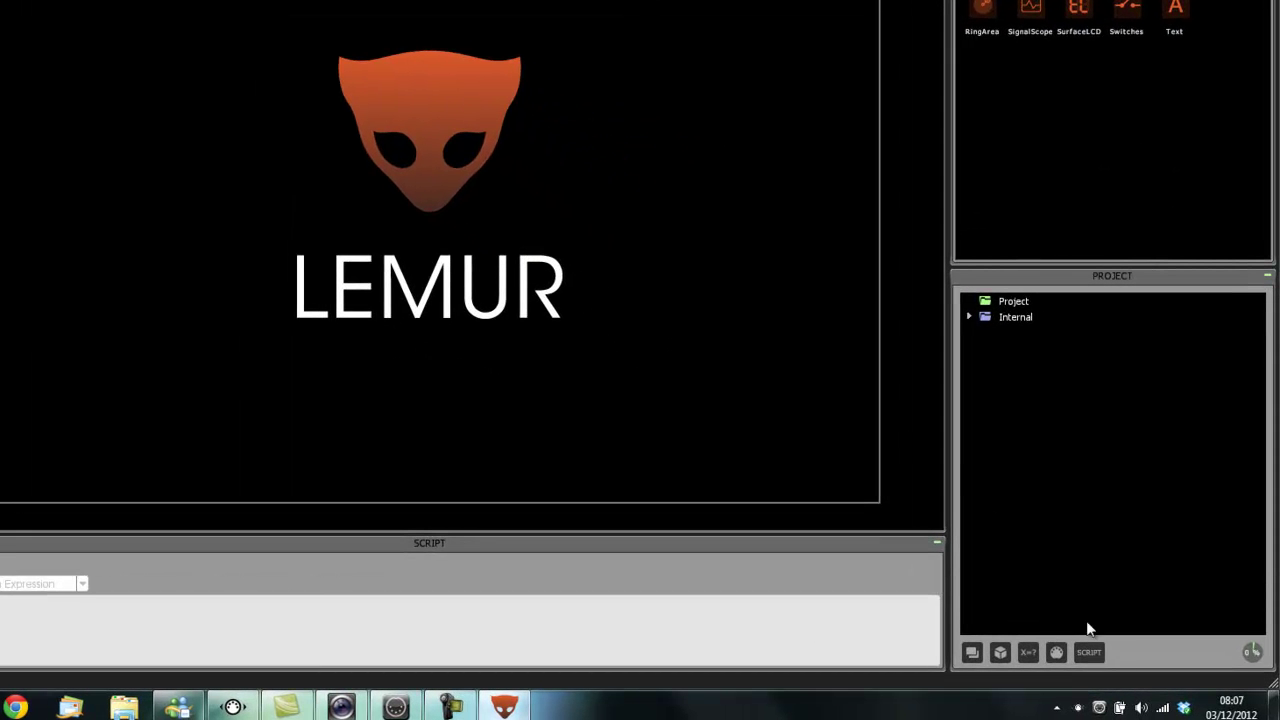
Open the Network and Sharing Center and begin setting up a new connection
{"action": "left_click", "coordinate": [1163, 712]}
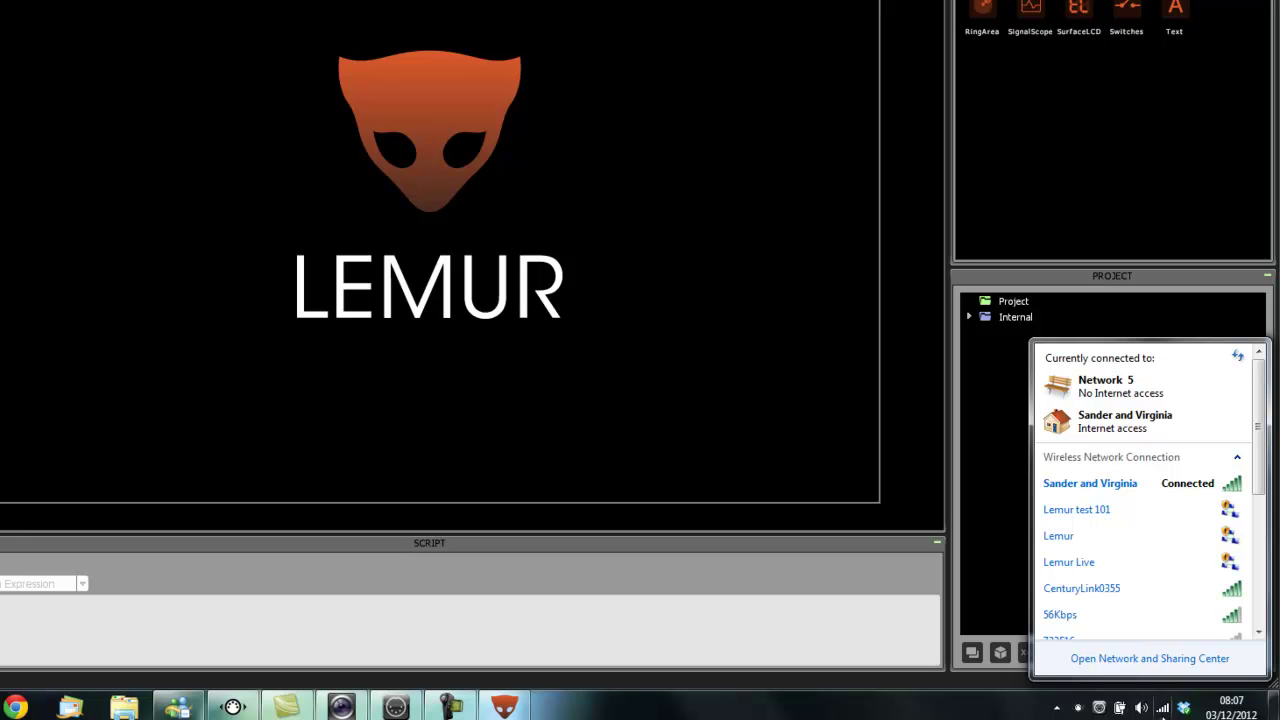
{"action": "left_click", "coordinate": [1141, 666]}
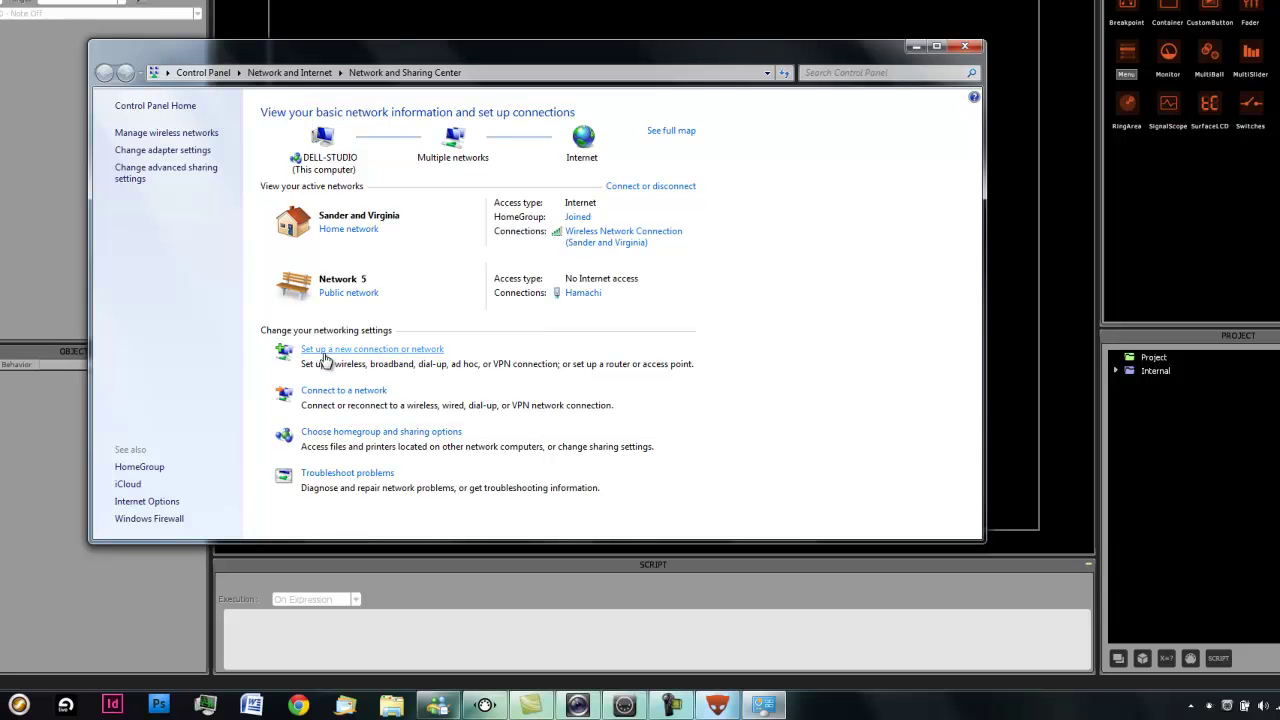
{"action": "left_click", "coordinate": [325, 352]}
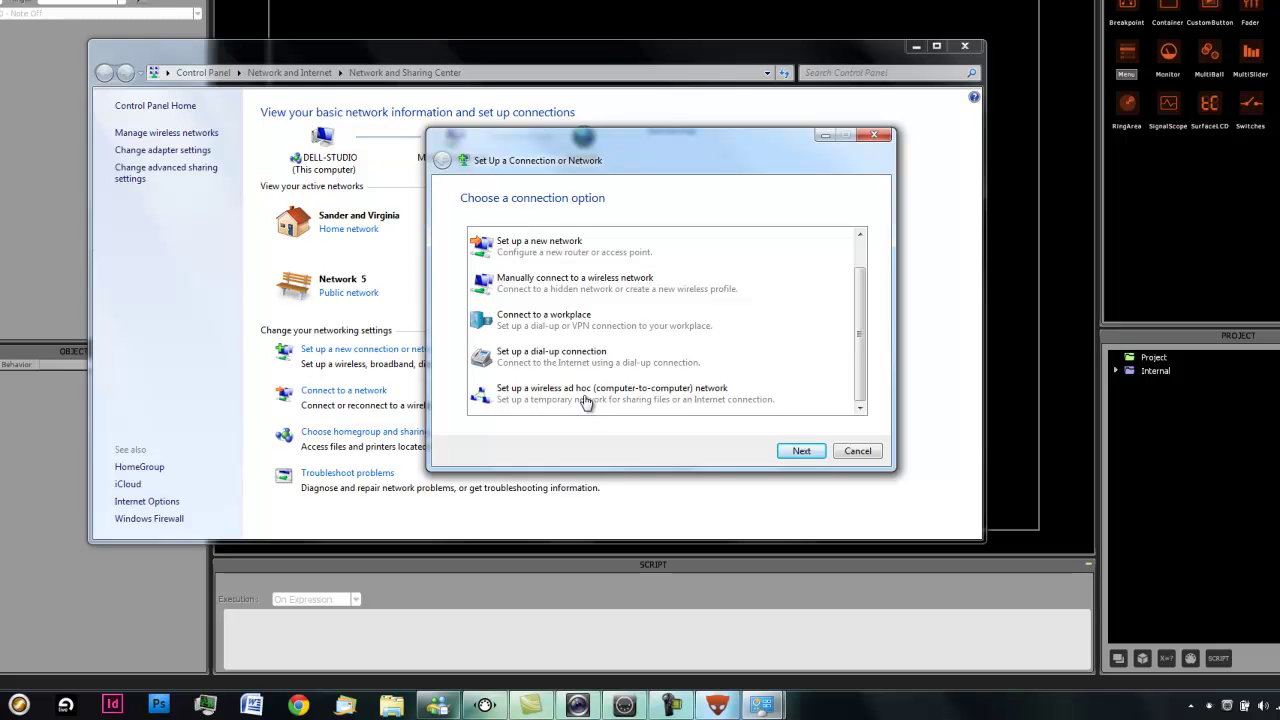
Create the ad hoc network 'Lemur test 1' with Open, no-authentication security
{"action": "left_click", "coordinate": [582, 400]}
{"action": "left_click", "coordinate": [802, 452]}
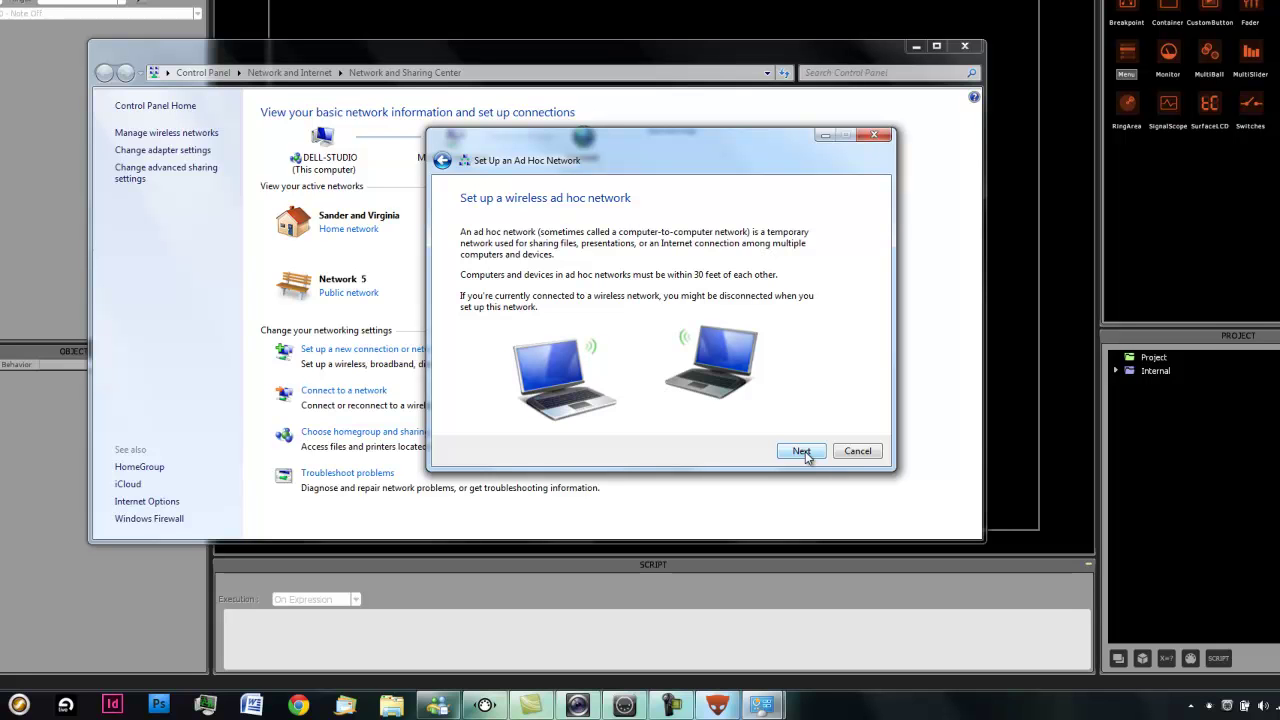
{"action": "left_click", "coordinate": [802, 451]}
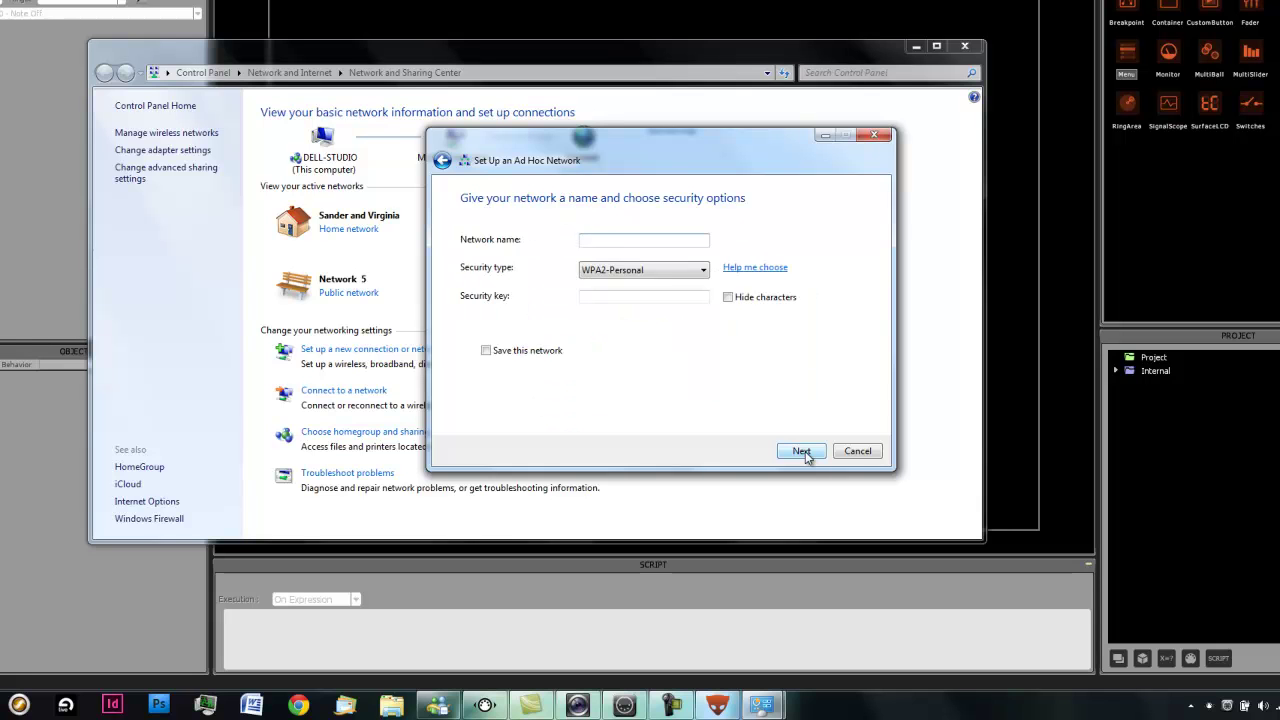
{"action": "type", "text": "Lemur test 1"}
{"action": "left_click", "coordinate": [628, 272]}
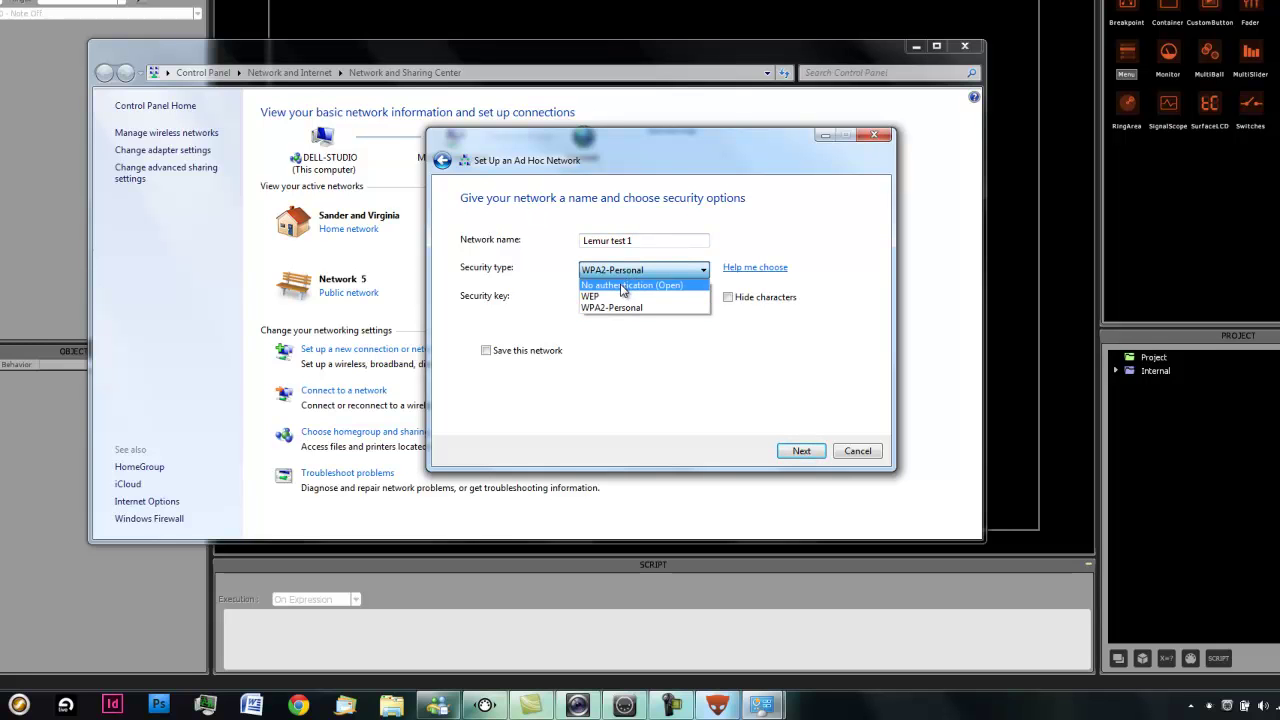
{"action": "left_click", "coordinate": [622, 286]}
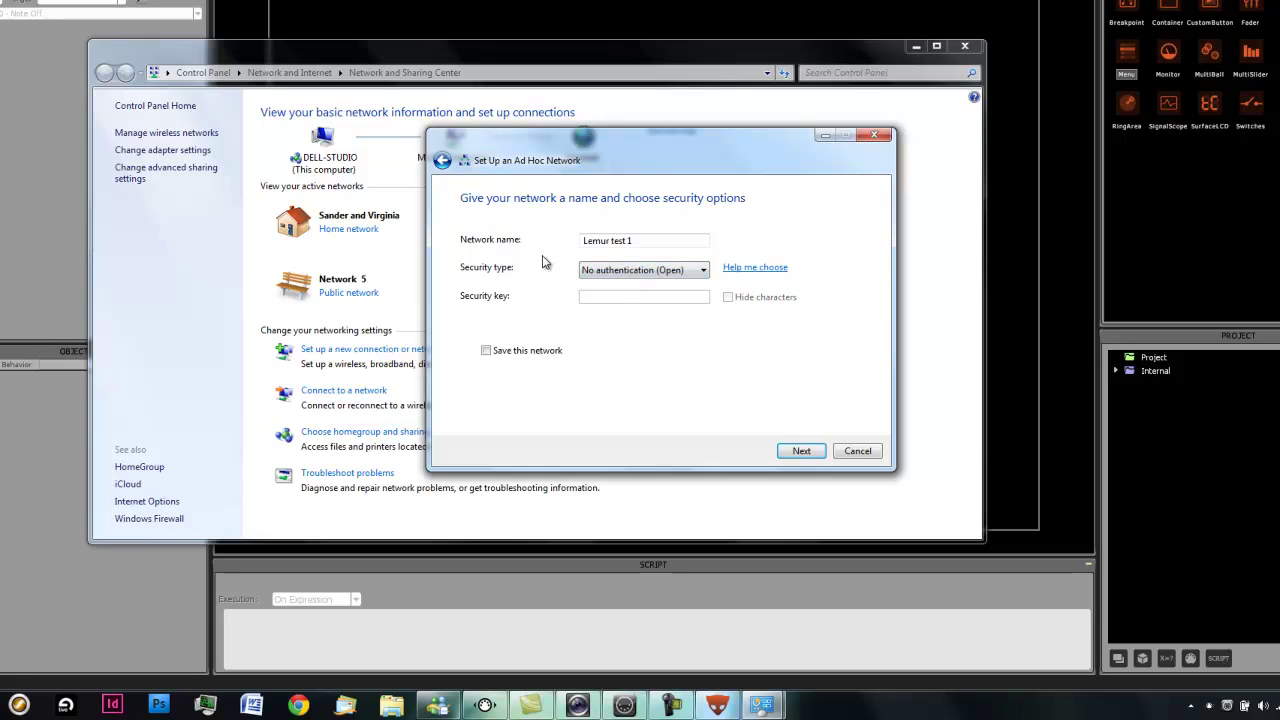
{"action": "left_click", "coordinate": [801, 452]}
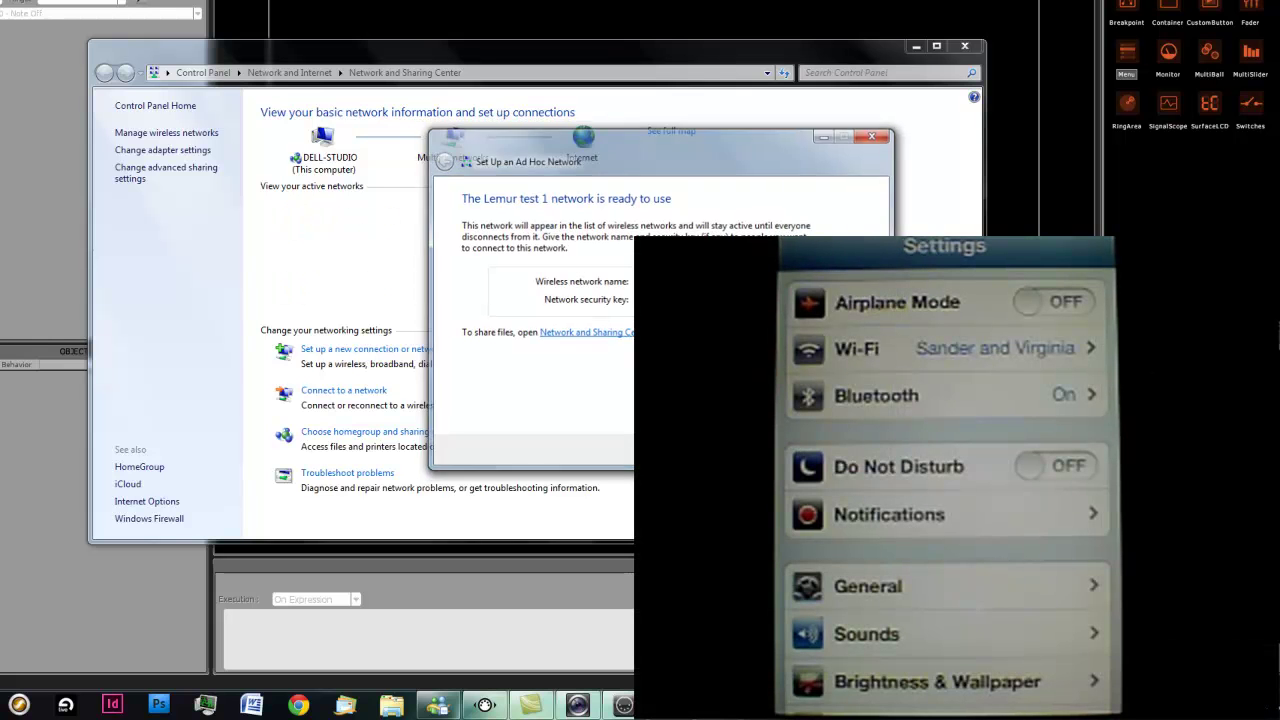
Close the finished ad hoc network wizard with Enter
{"action": "key", "text": "Return"}
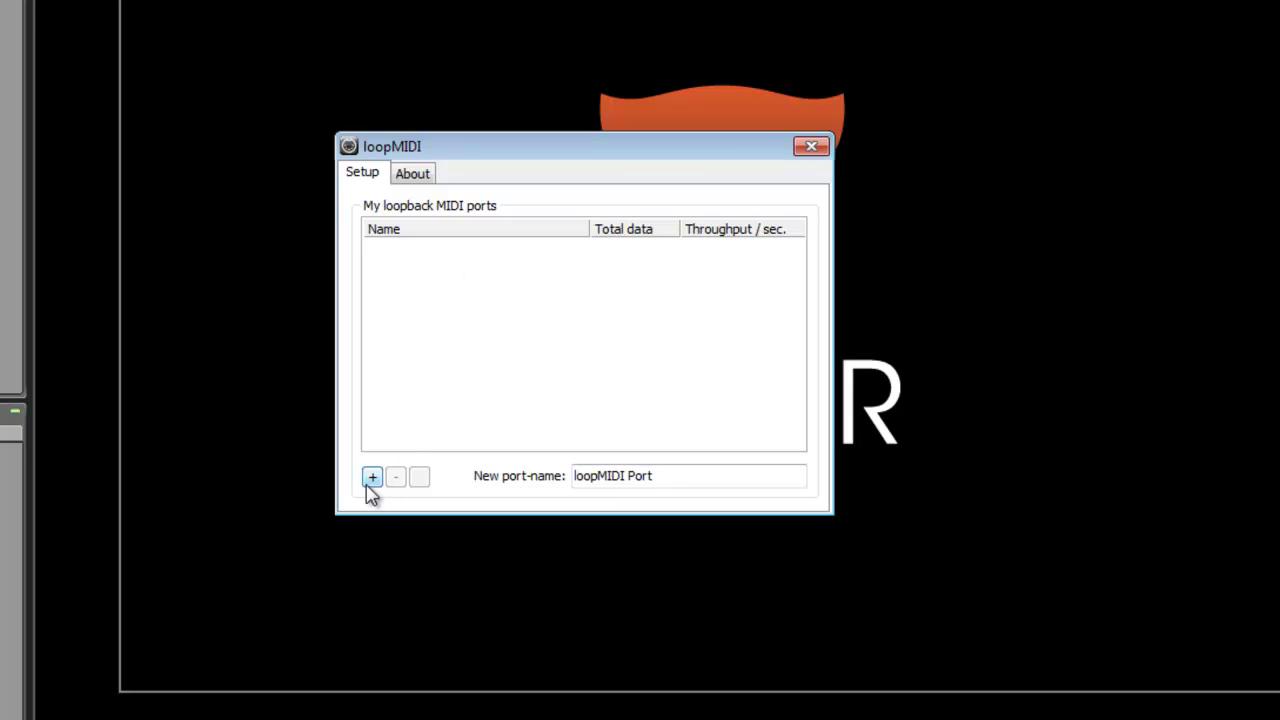
Add 'loopMIDI Port', then rename the next port to 'loopMIDI Port OUT' and add it
{"action": "left_click", "coordinate": [372, 478]}
{"action": "left_click", "coordinate": [700, 474]}
{"action": "left_click_drag", "start_coordinate": [700, 474], "coordinate": [614, 470]}
{"action": "left_click", "coordinate": [699, 480]}
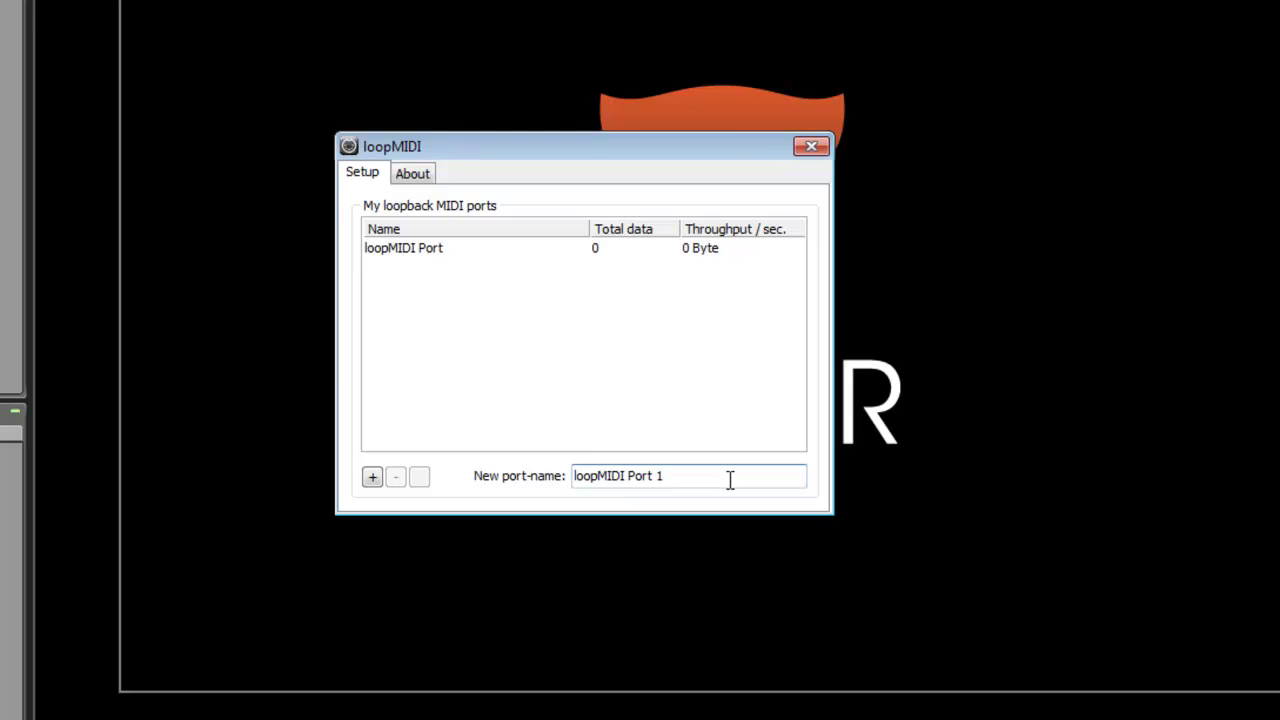
{"action": "key", "text": "BackSpace"}
{"action": "type", "text": "OUT"}
{"action": "left_click", "coordinate": [372, 477]}
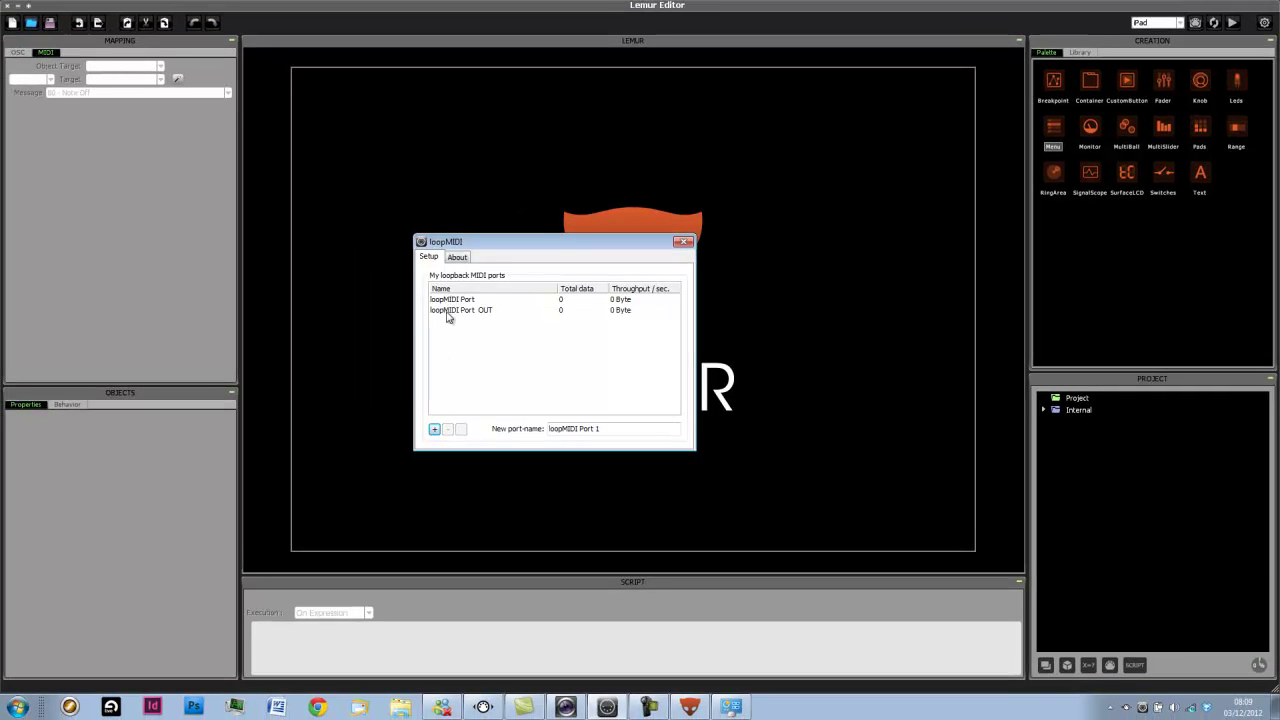
Add a Lemur Daemon connection using loopMIDI Port as the local MIDI input
{"action": "left_click", "coordinate": [794, 289]}
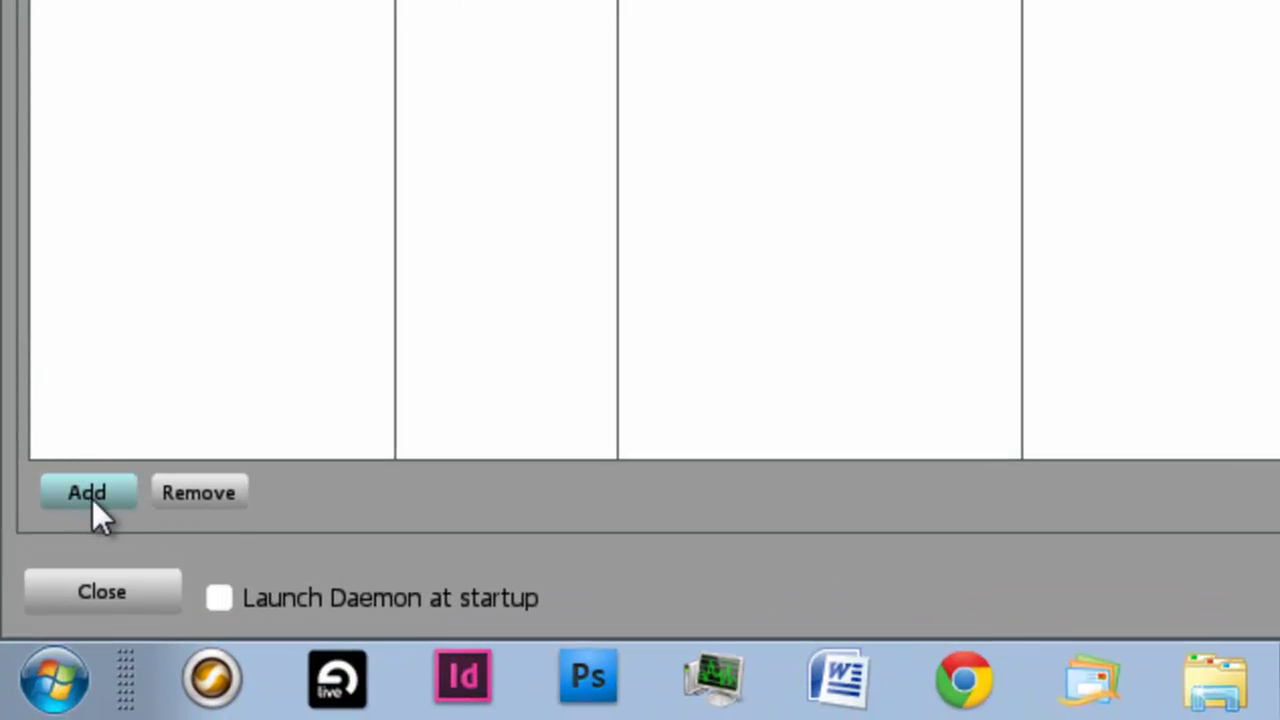
{"action": "left_click", "coordinate": [88, 493]}
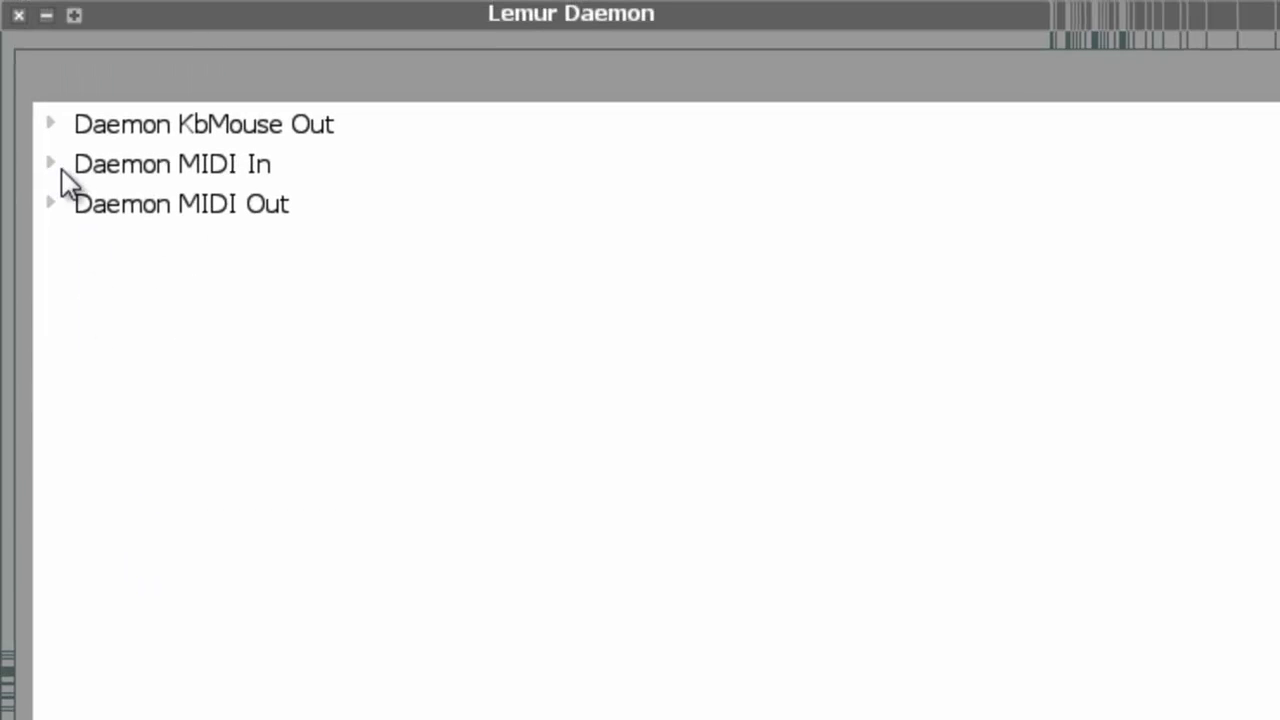
{"action": "left_click", "coordinate": [52, 164]}
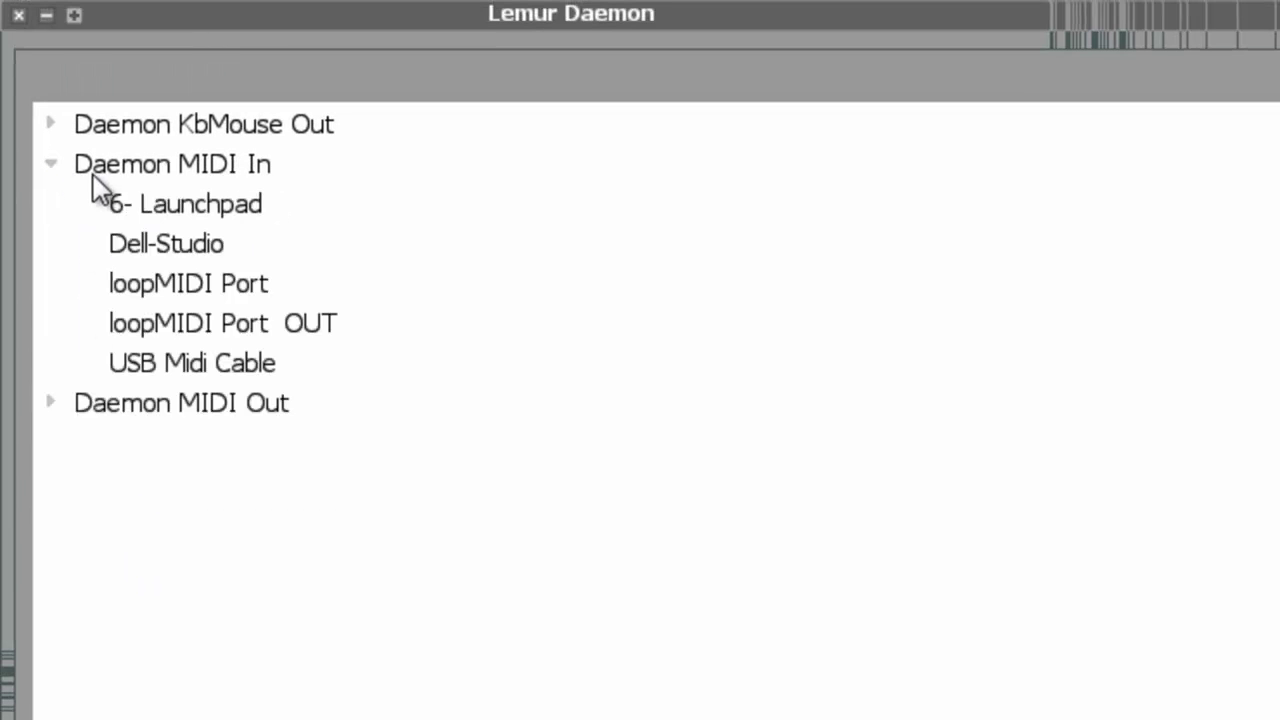
{"action": "double_click", "coordinate": [171, 285]}
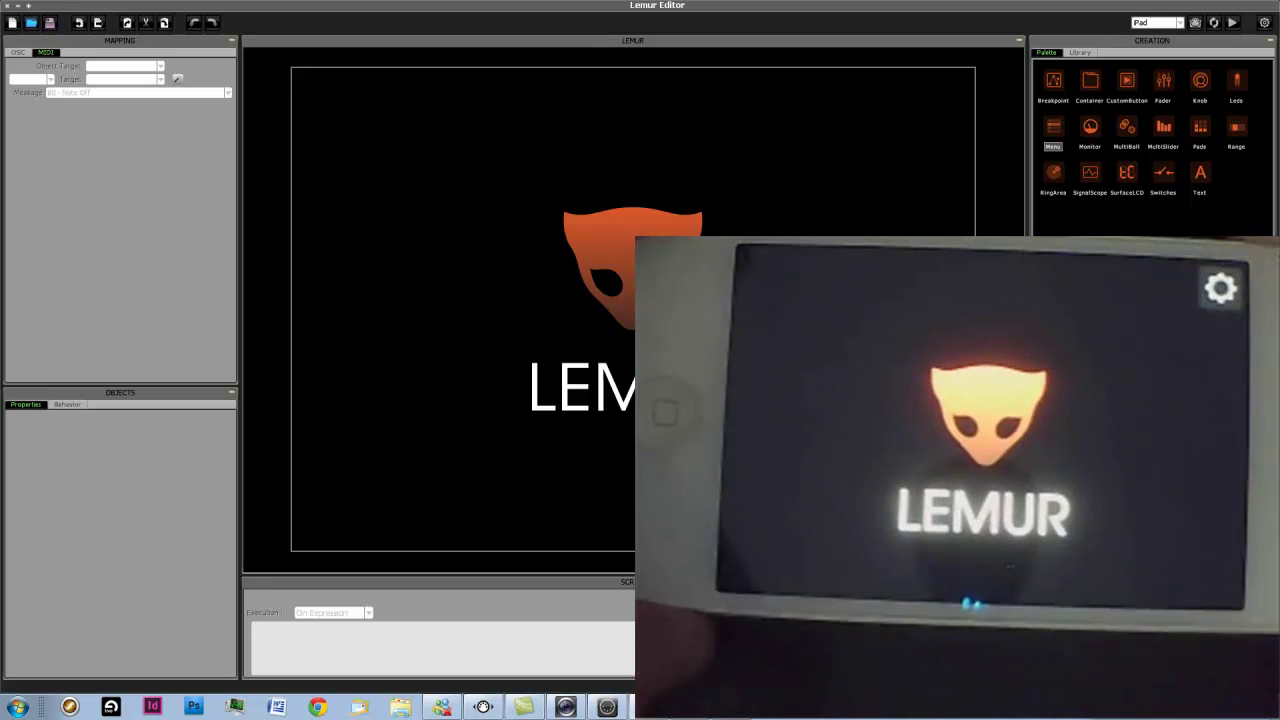
Route loopMIDI Port to the iPhone's Lemur In 0 in Lemur Daemon
{"action": "left_click", "coordinate": [483, 707]}
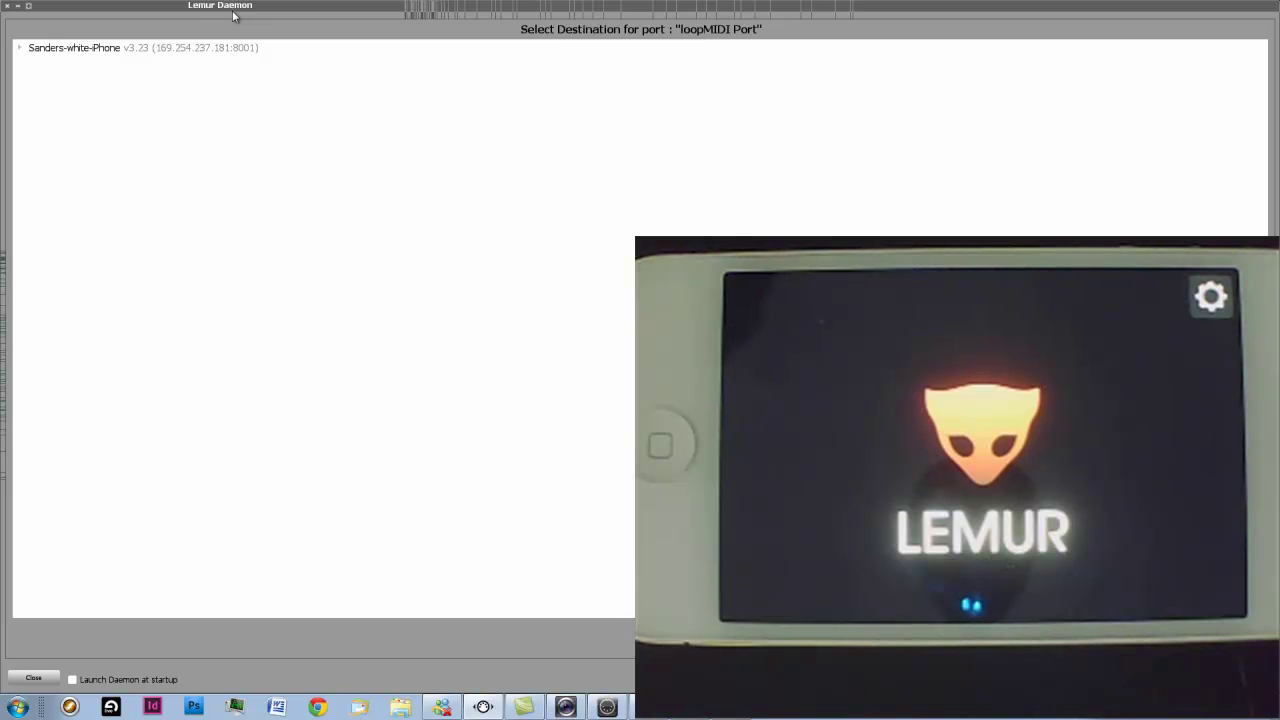
{"action": "double_click", "coordinate": [112, 48]}
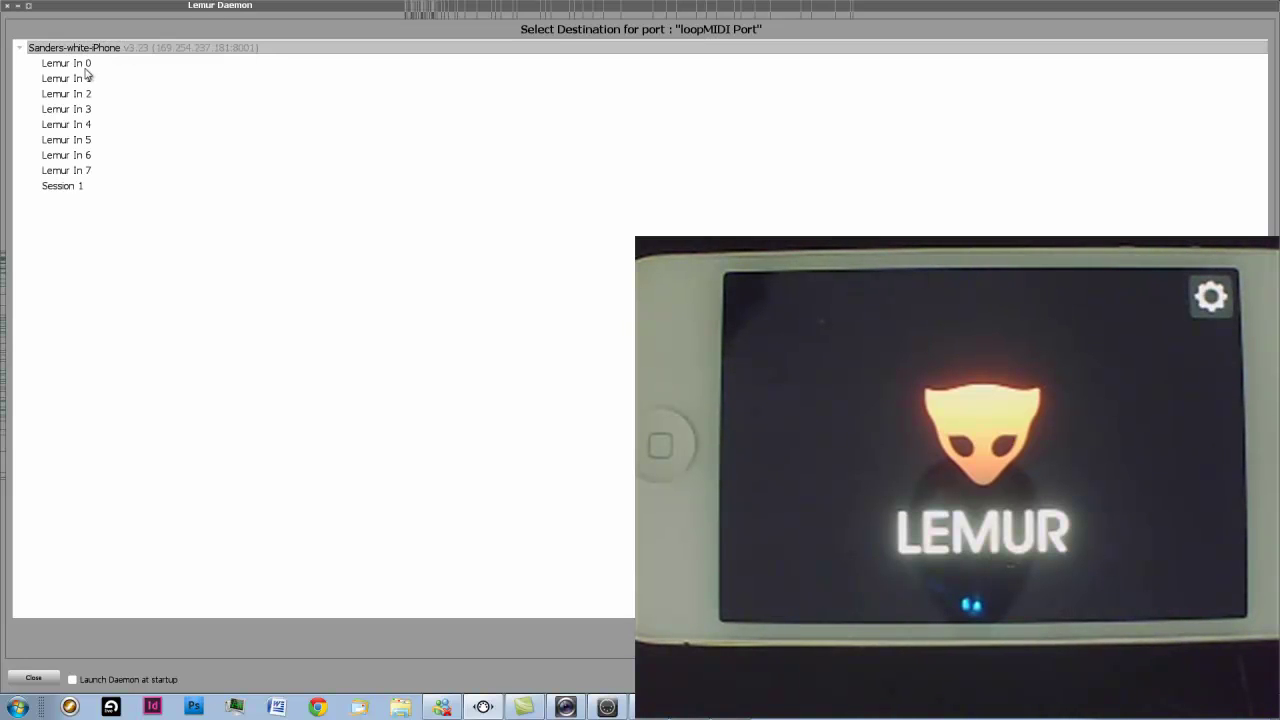
{"action": "double_click", "coordinate": [85, 66]}
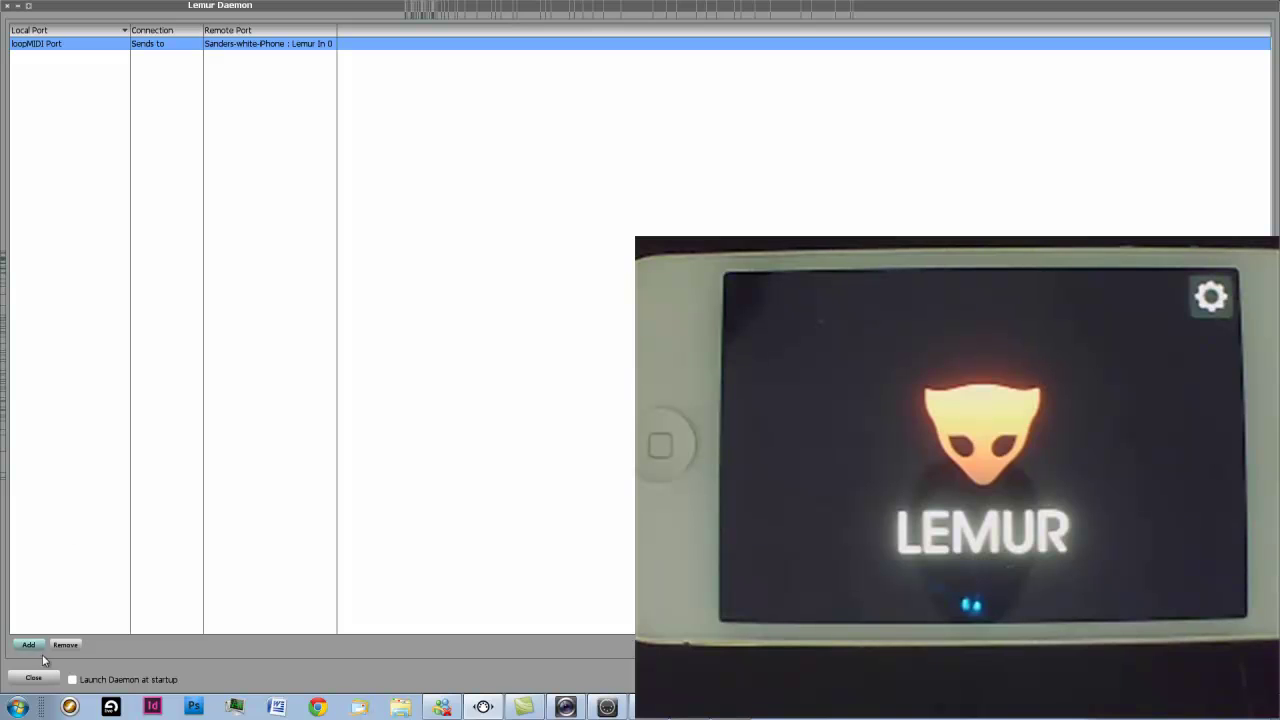
Add a connection that receives from the iPhone's Lemur Out 0, then launch Ableton Live
{"action": "left_click", "coordinate": [28, 644]}
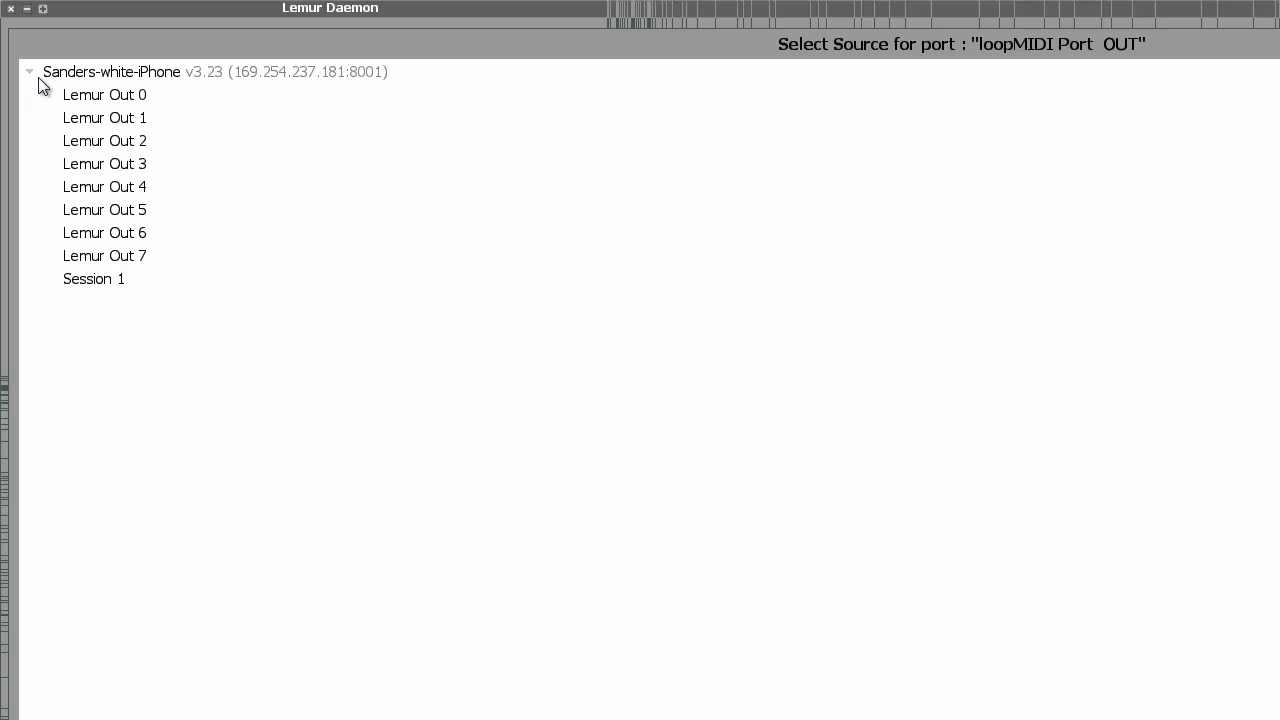
{"action": "double_click", "coordinate": [121, 92]}
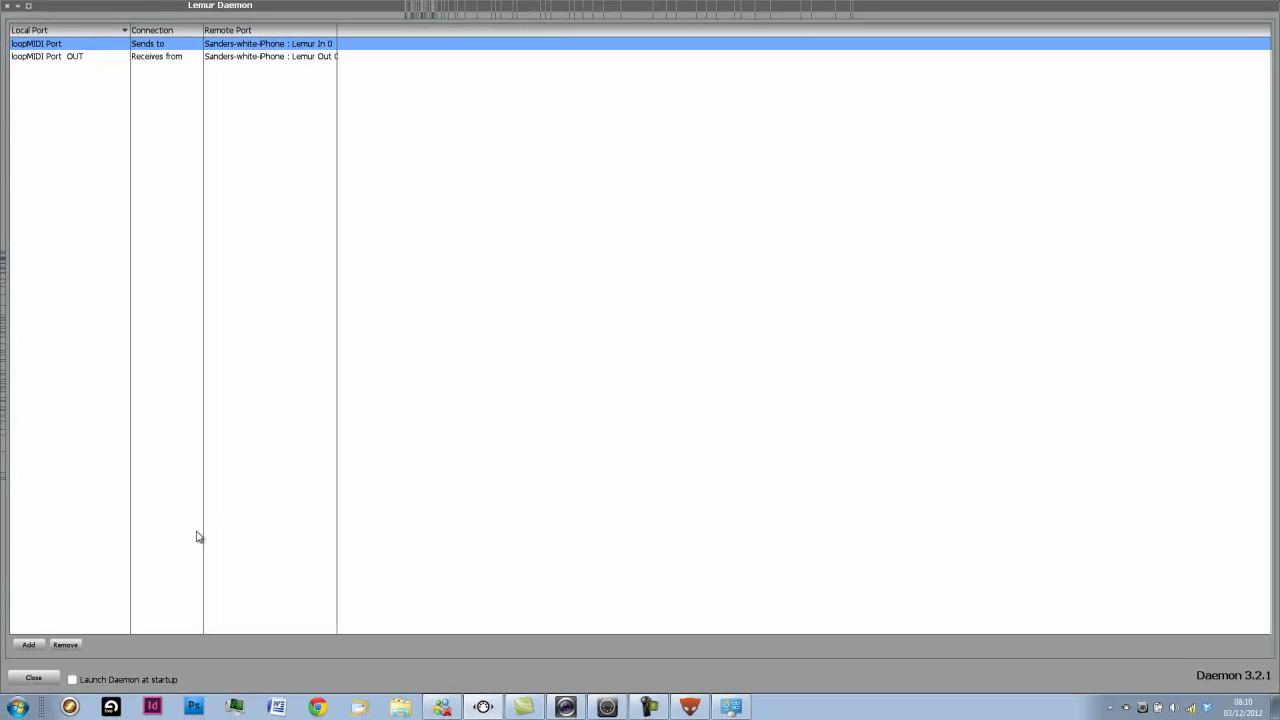
{"action": "left_click", "coordinate": [111, 706]}
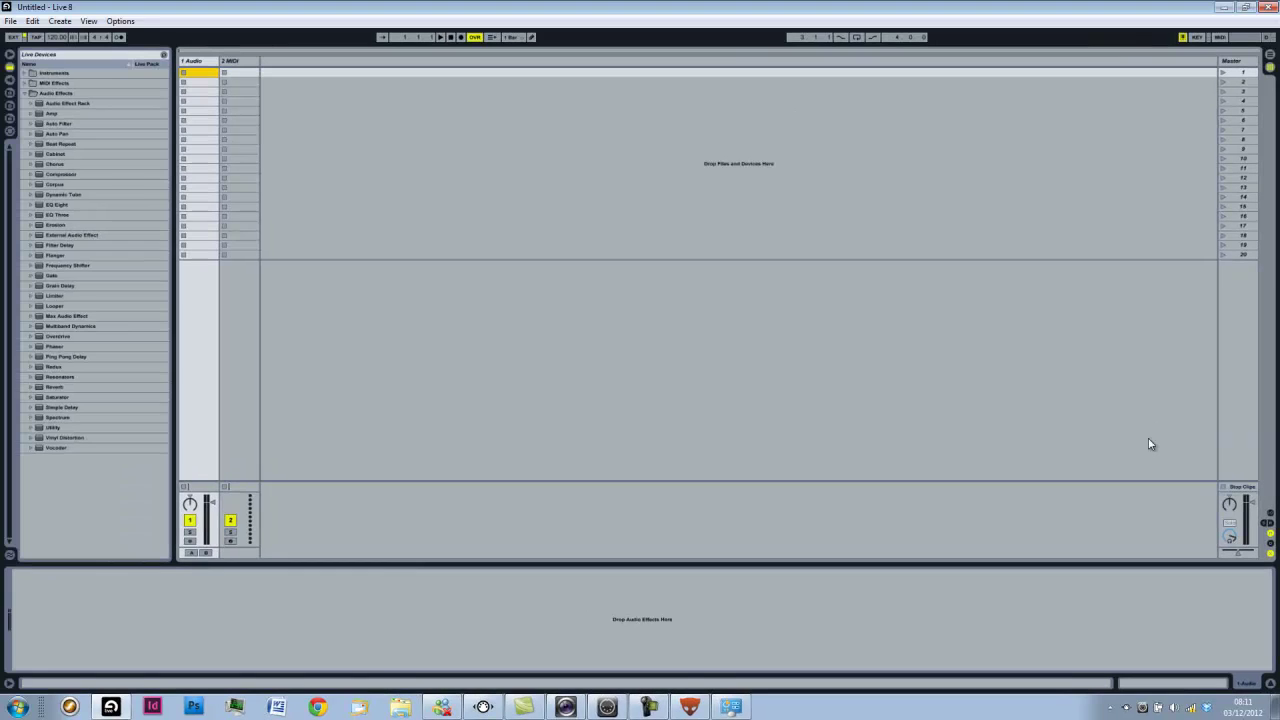
In Live's MIDI/Sync preferences, switch on Track, Sync and Remote for the loopMIDI output ports
{"action": "left_click", "coordinate": [746, 377]}
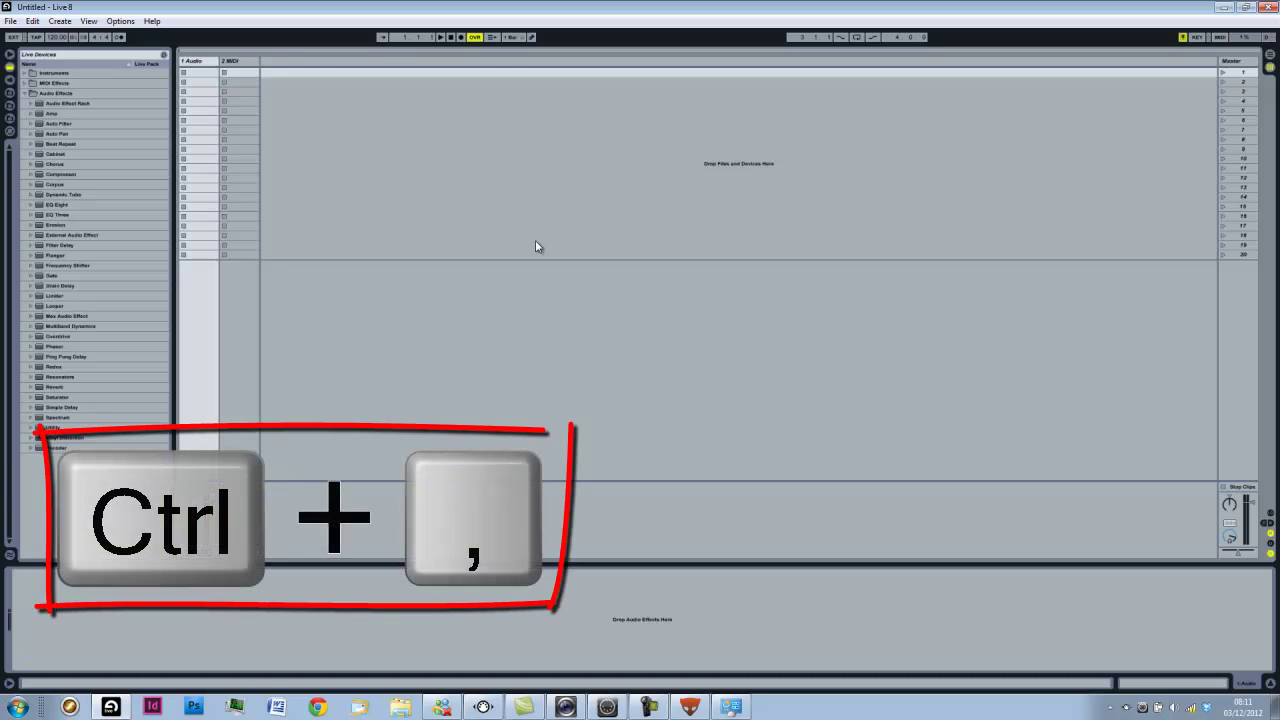
{"action": "key", "text": "ctrl+comma"}
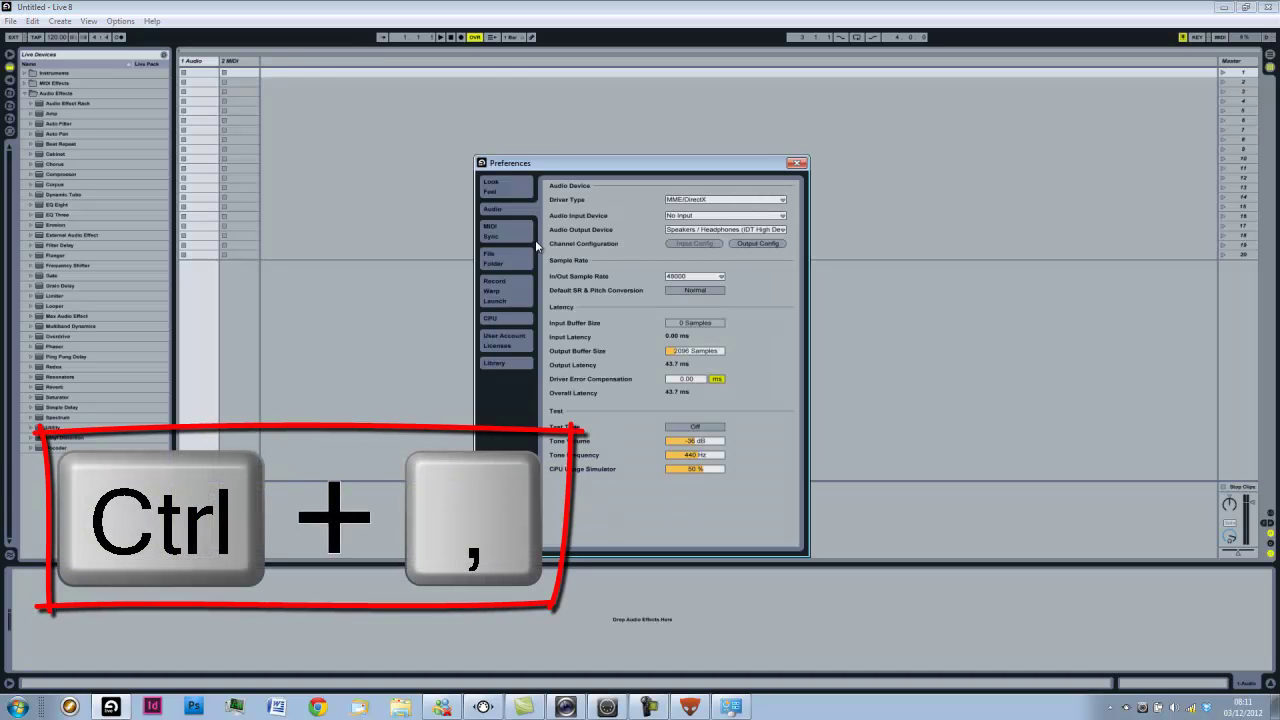
{"action": "left_click", "coordinate": [490, 220]}
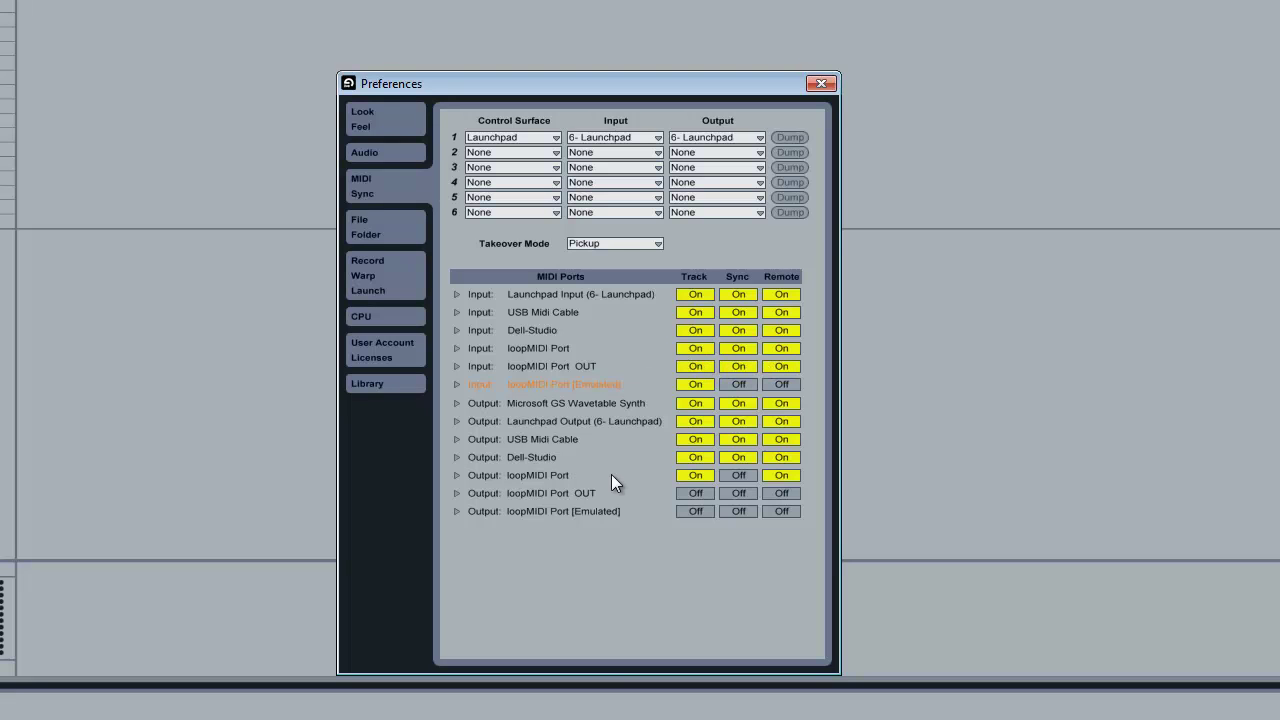
{"action": "left_click", "coordinate": [745, 460]}
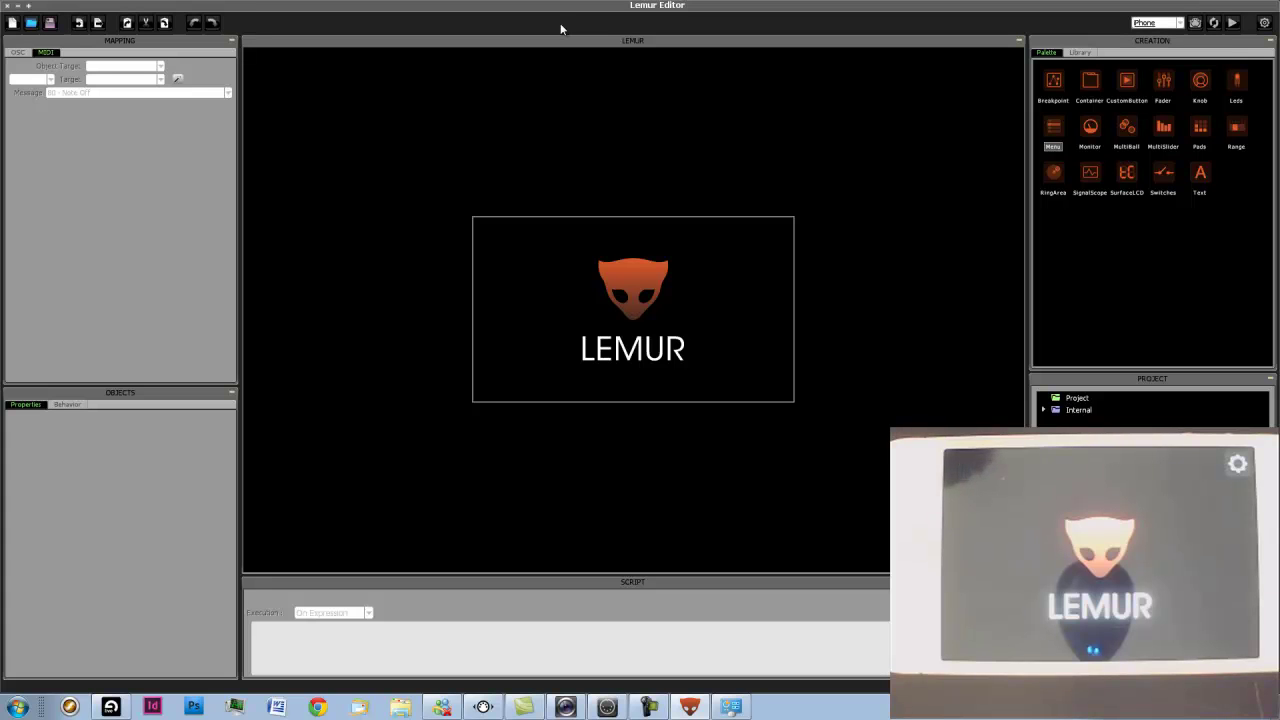
Keep iPhone as the target device and place a Fader at the layout's top-left
{"action": "left_click", "coordinate": [1180, 23]}
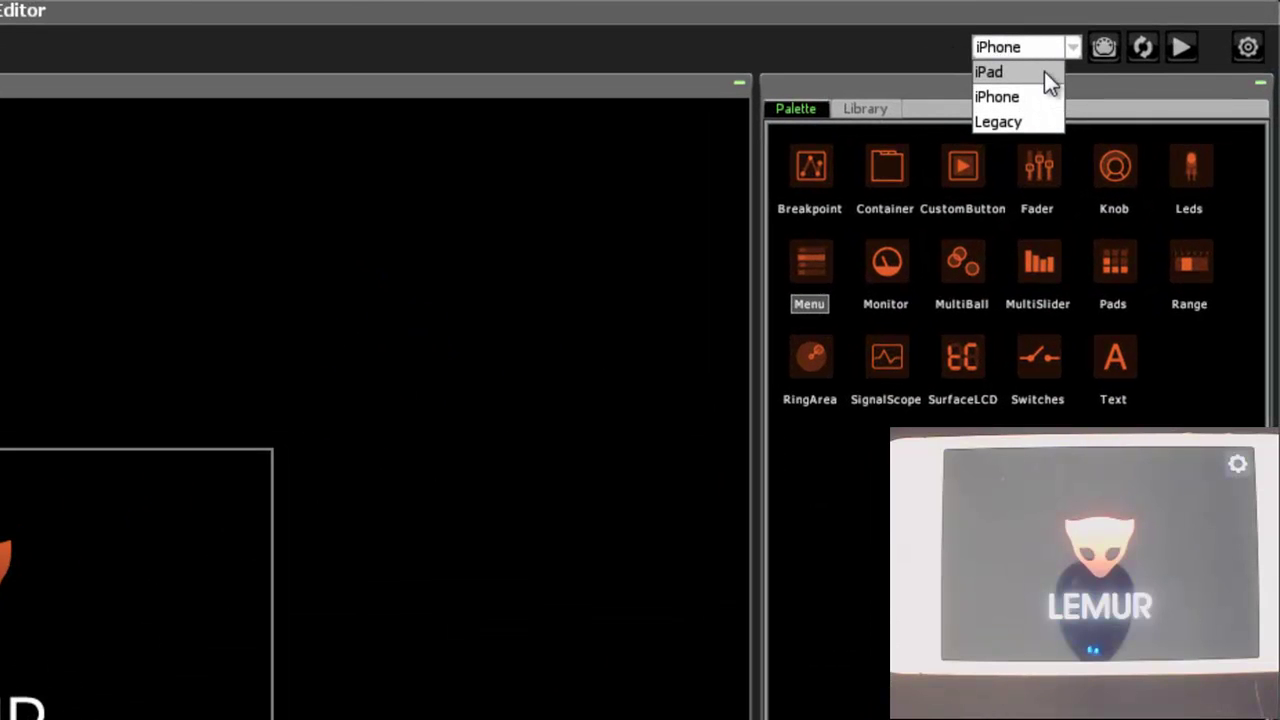
{"action": "left_click", "coordinate": [1034, 107]}
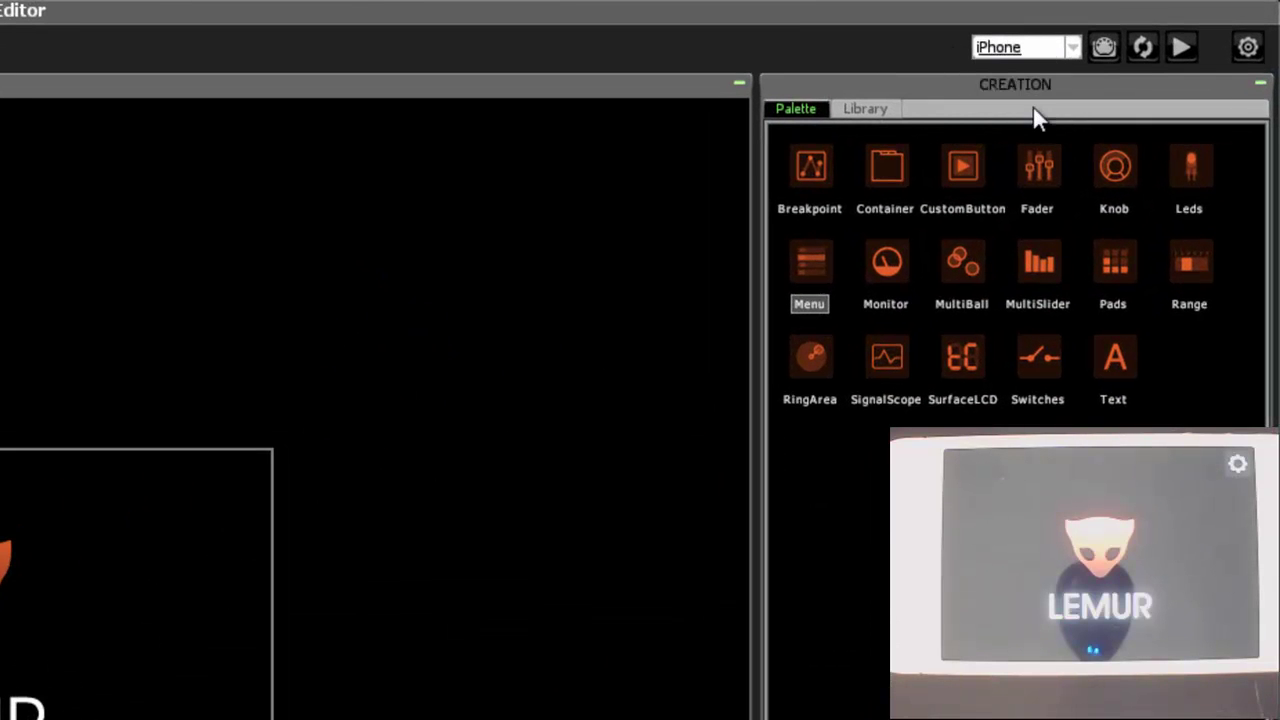
{"action": "left_click", "coordinate": [1021, 355]}
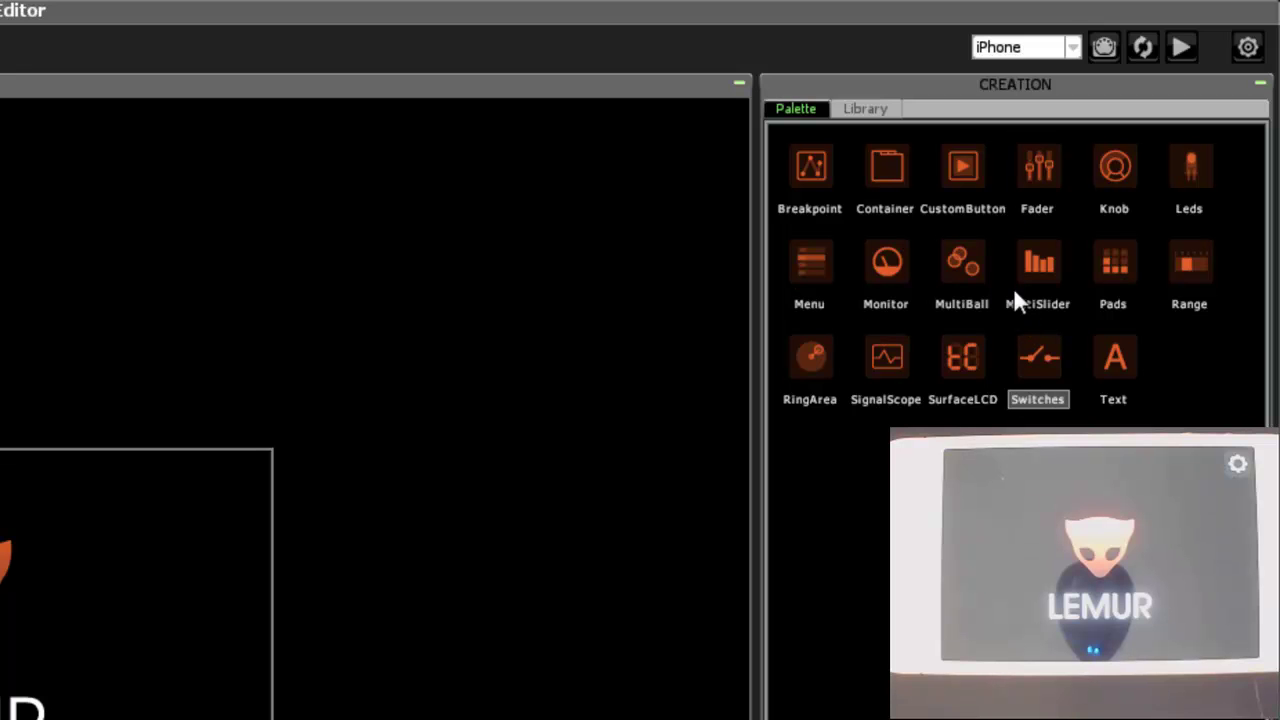
{"action": "left_click", "coordinate": [1050, 166]}
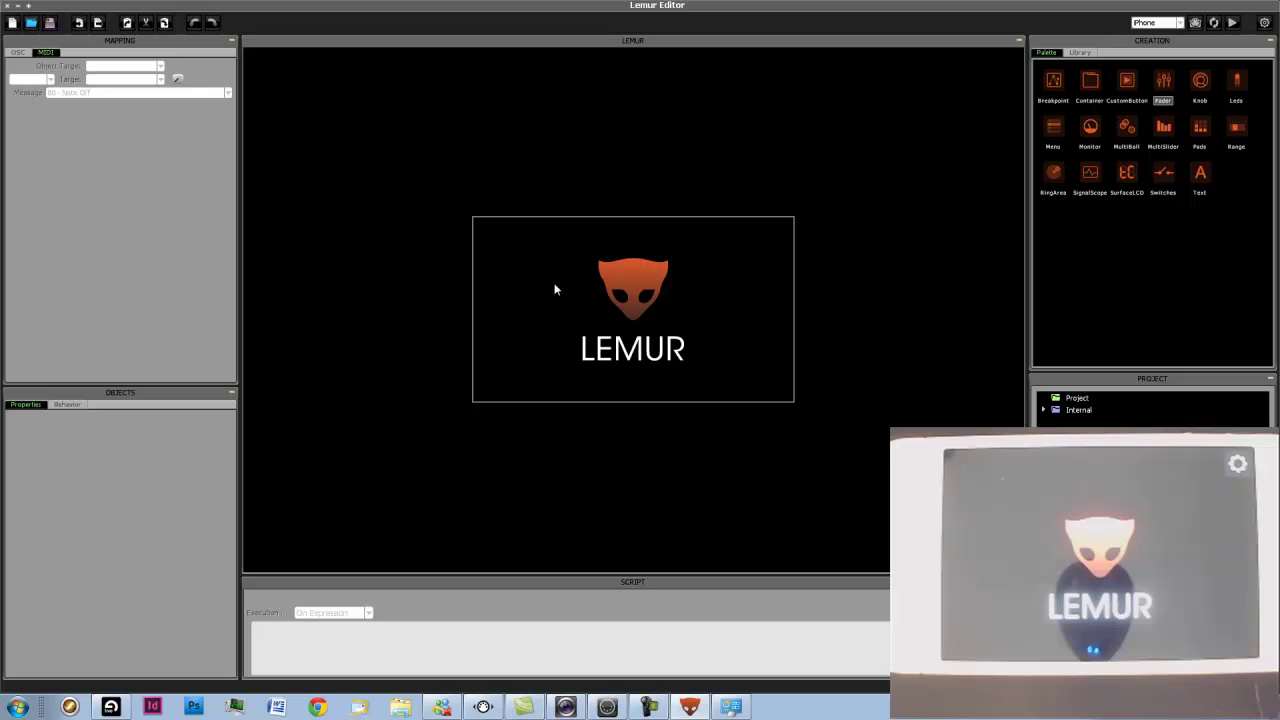
{"action": "left_click", "coordinate": [540, 290]}
{"action": "left_click_drag", "start_coordinate": [552, 320], "coordinate": [524, 279]}
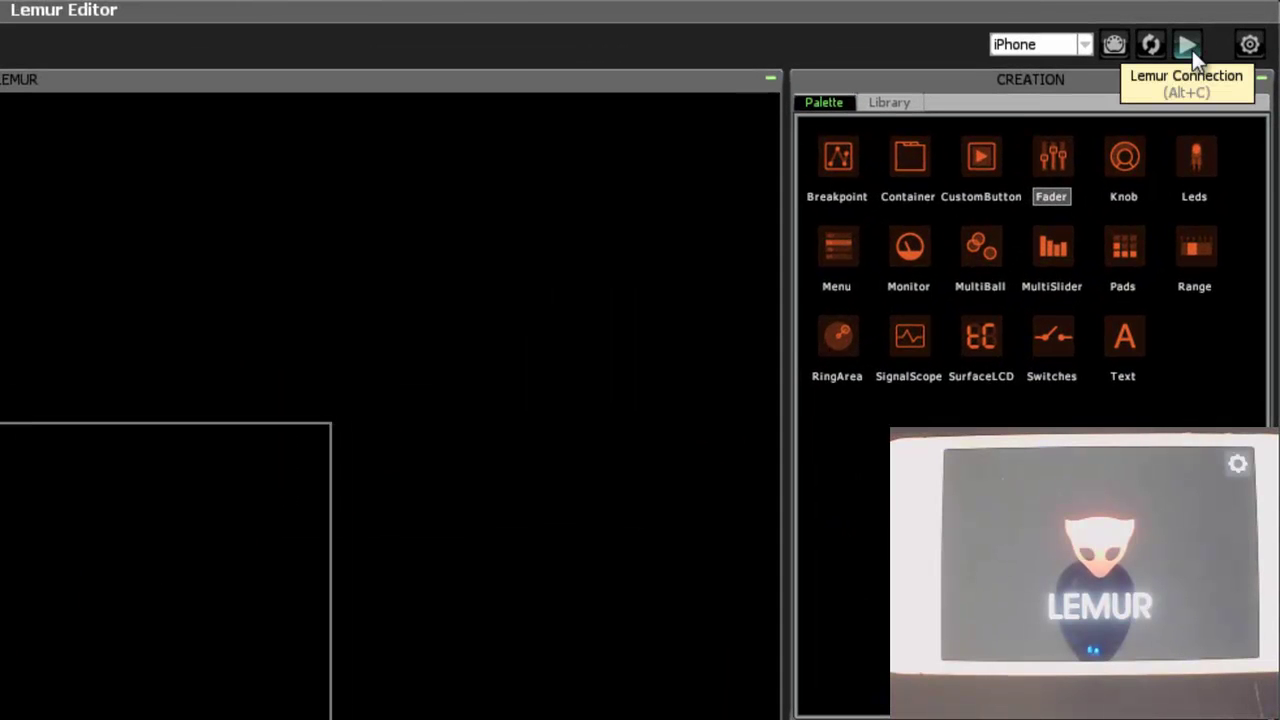
Connect Lemur Editor to the iPhone with the Lemur Connection button
{"action": "left_click", "coordinate": [1188, 46]}
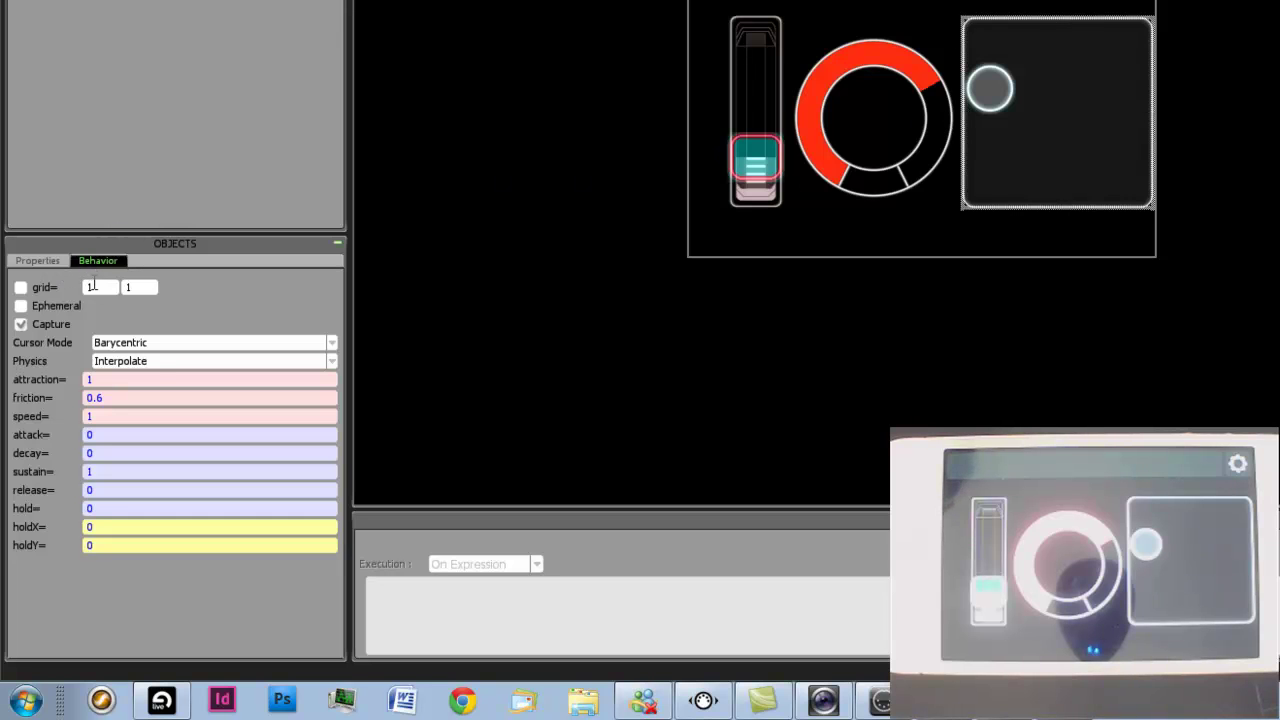
Set the MultiBall's Physics to Mass-Spring, then select the ring knob
{"action": "left_click", "coordinate": [142, 361]}
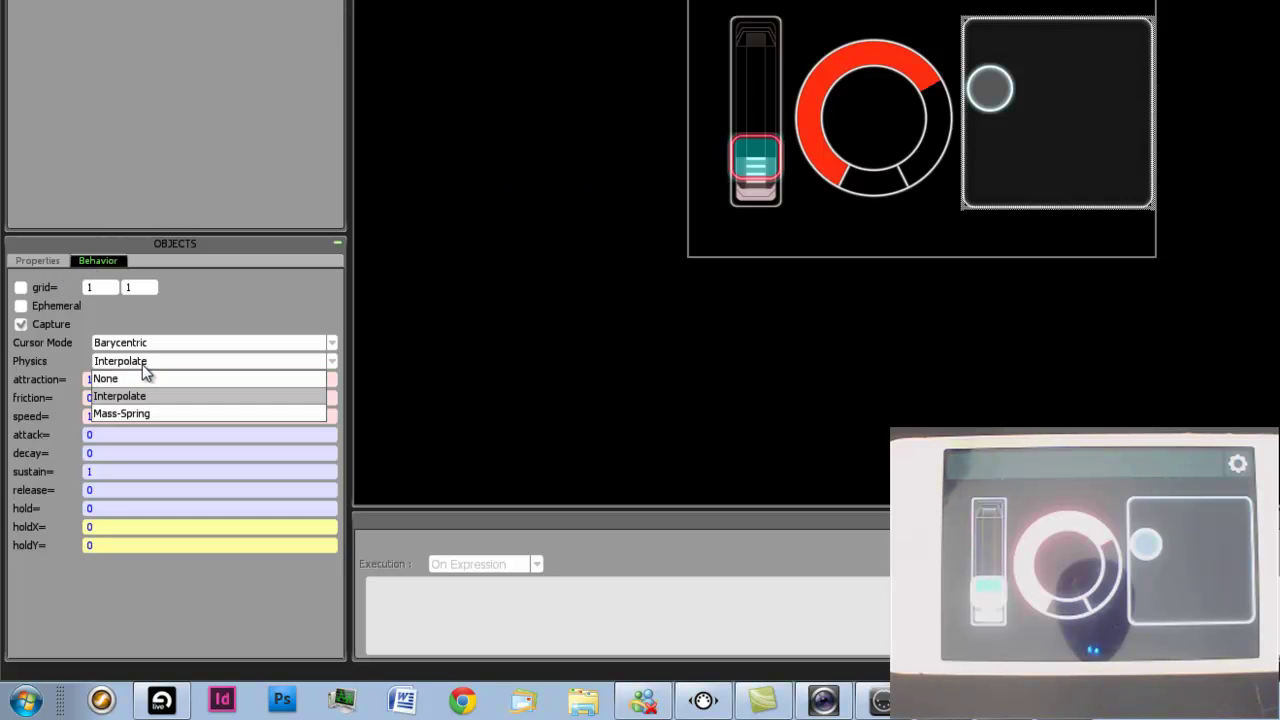
{"action": "left_click", "coordinate": [150, 416]}
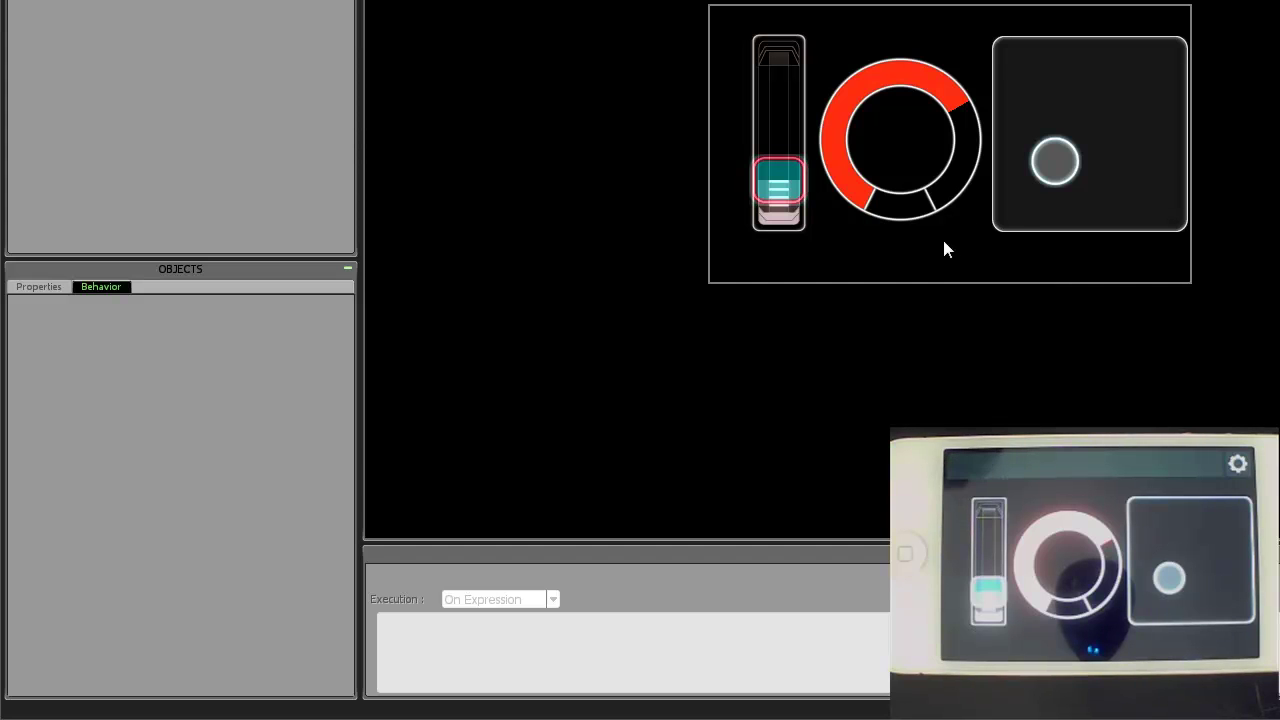
{"action": "left_click", "coordinate": [905, 205]}
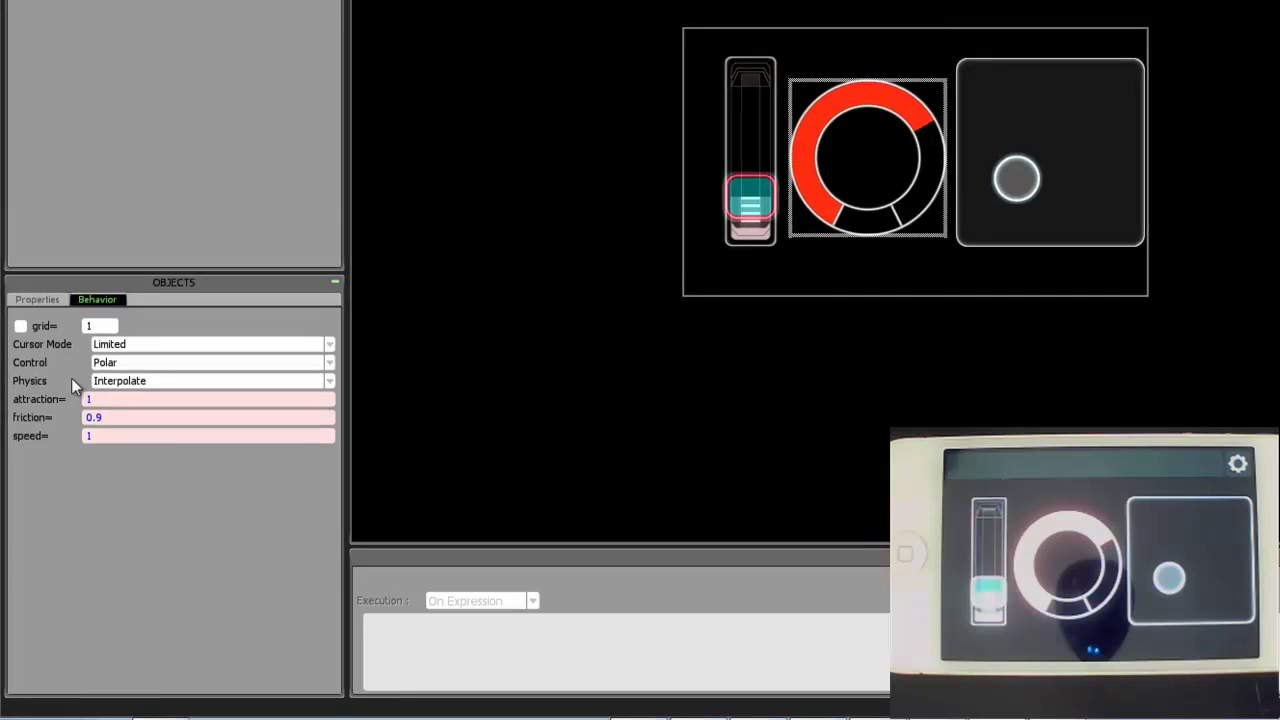
Give the ring knob Mass-Spring physics and change its friction from 0.9 to 0.7
{"action": "left_click", "coordinate": [154, 373]}
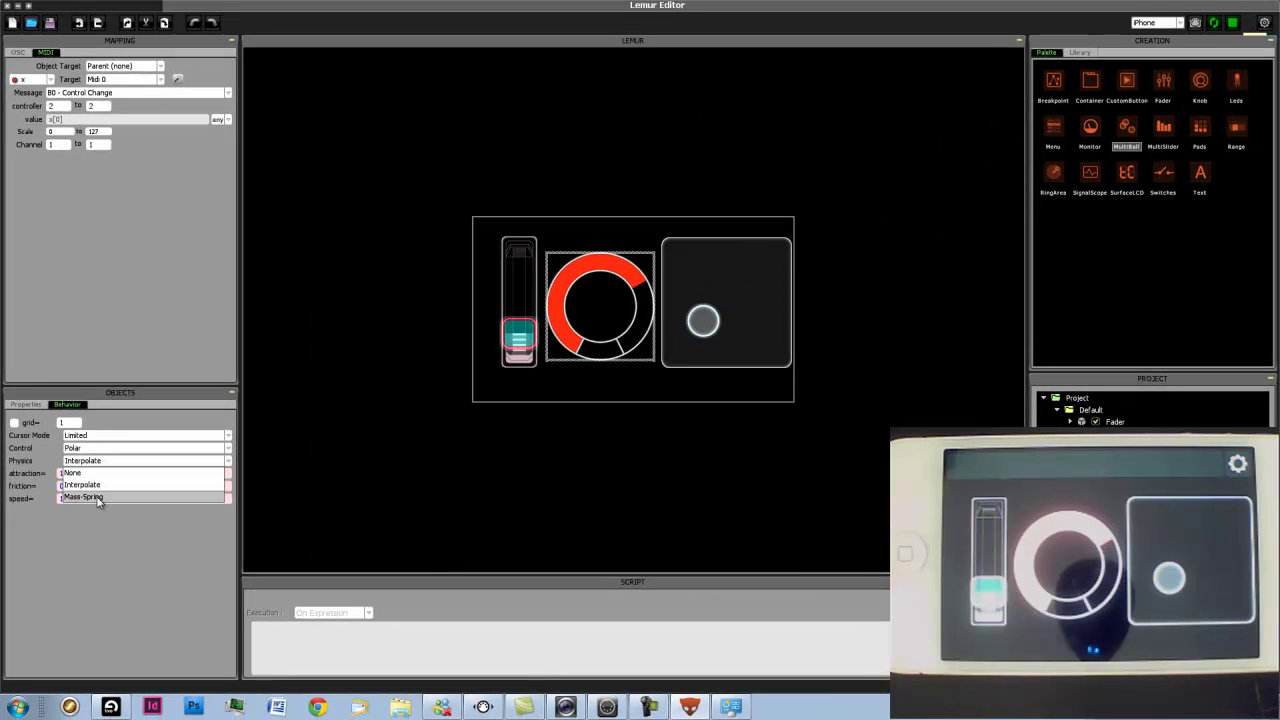
{"action": "left_click", "coordinate": [98, 498]}
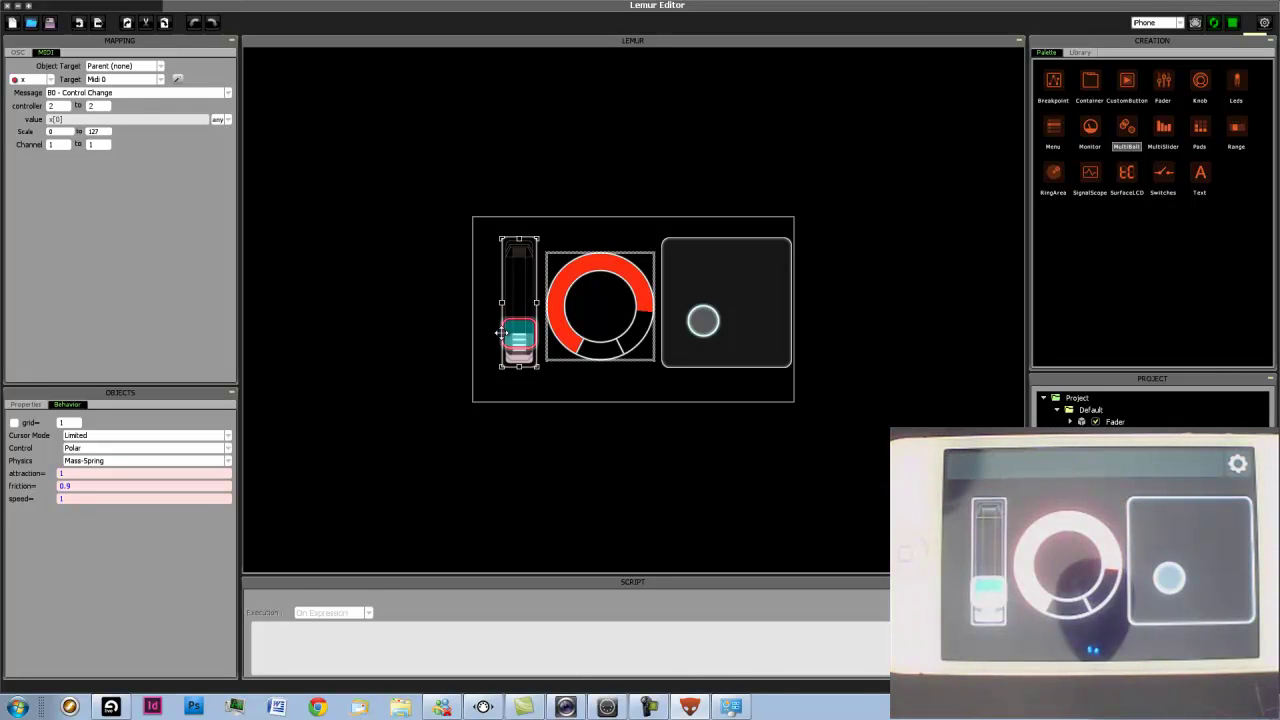
{"action": "left_click", "coordinate": [101, 483]}
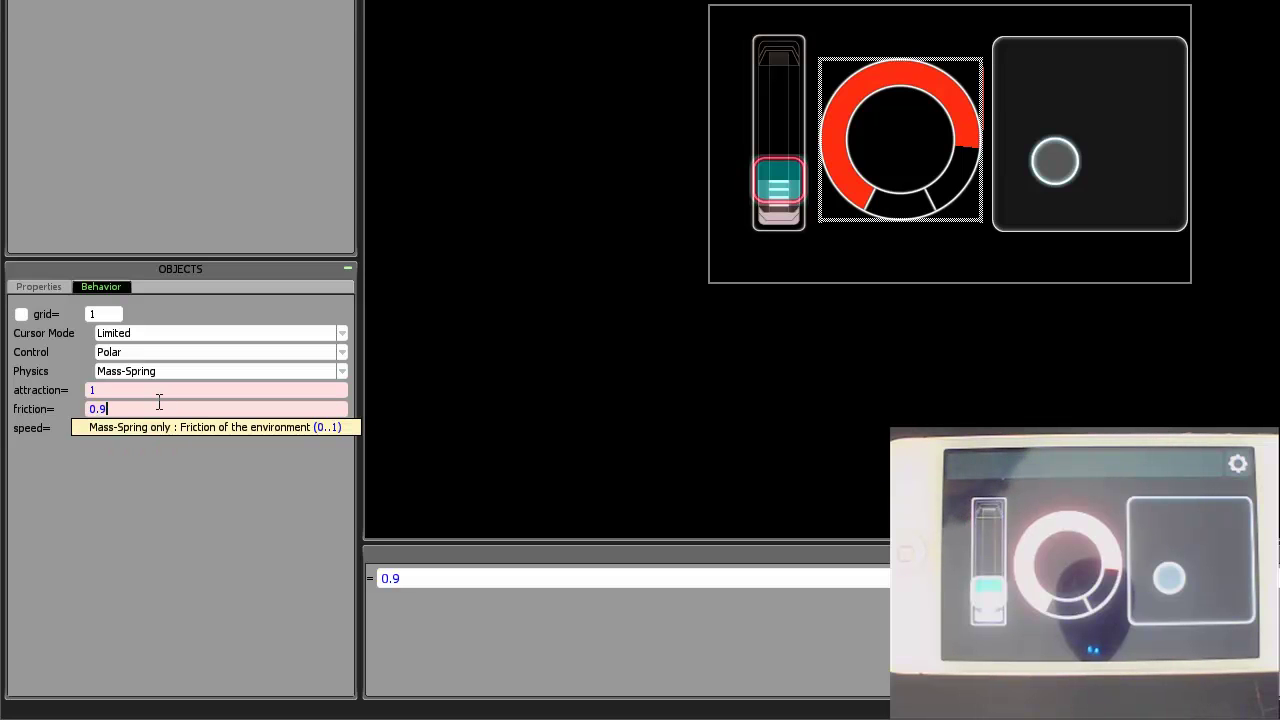
{"action": "key", "text": "BackSpace"}
{"action": "key", "text": "BackSpace"}
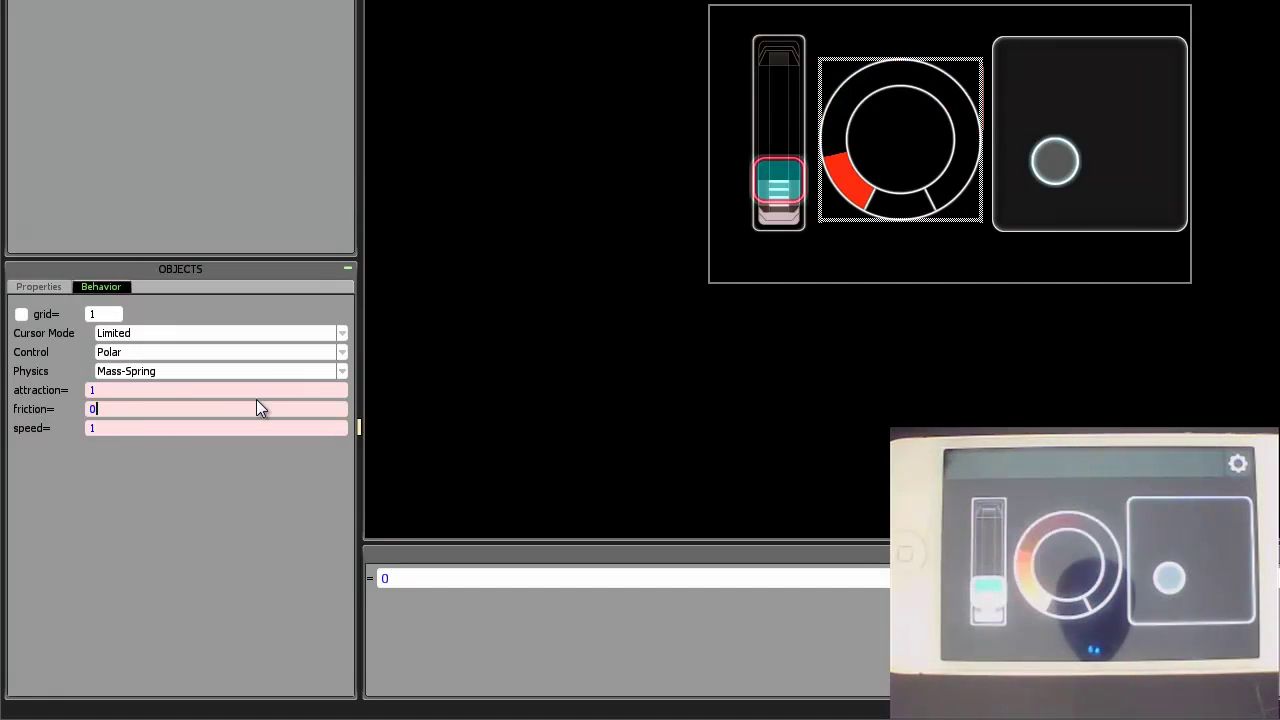
{"action": "type", "text": ".7"}
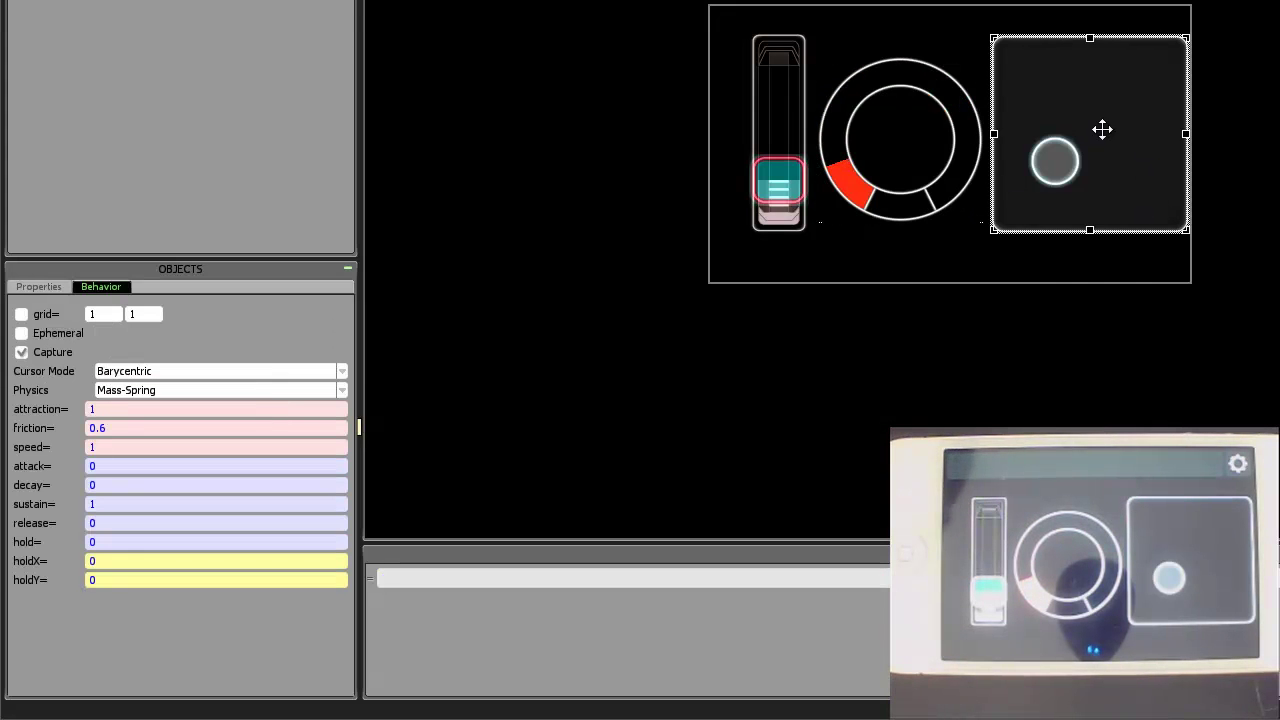
Replace the MultiBall's attraction and friction values and commit a speed of 0.3
{"action": "left_click", "coordinate": [118, 412]}
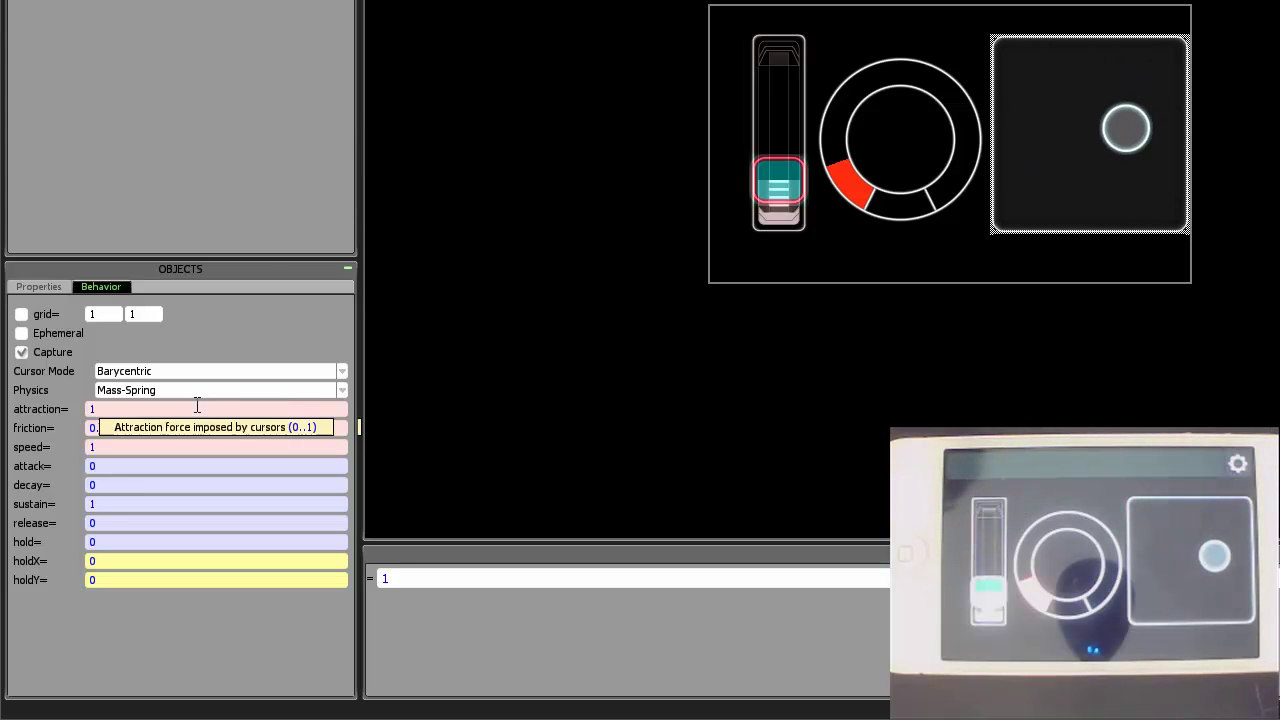
{"action": "key", "text": "BackSpace"}
{"action": "type", "text": "0.1"}
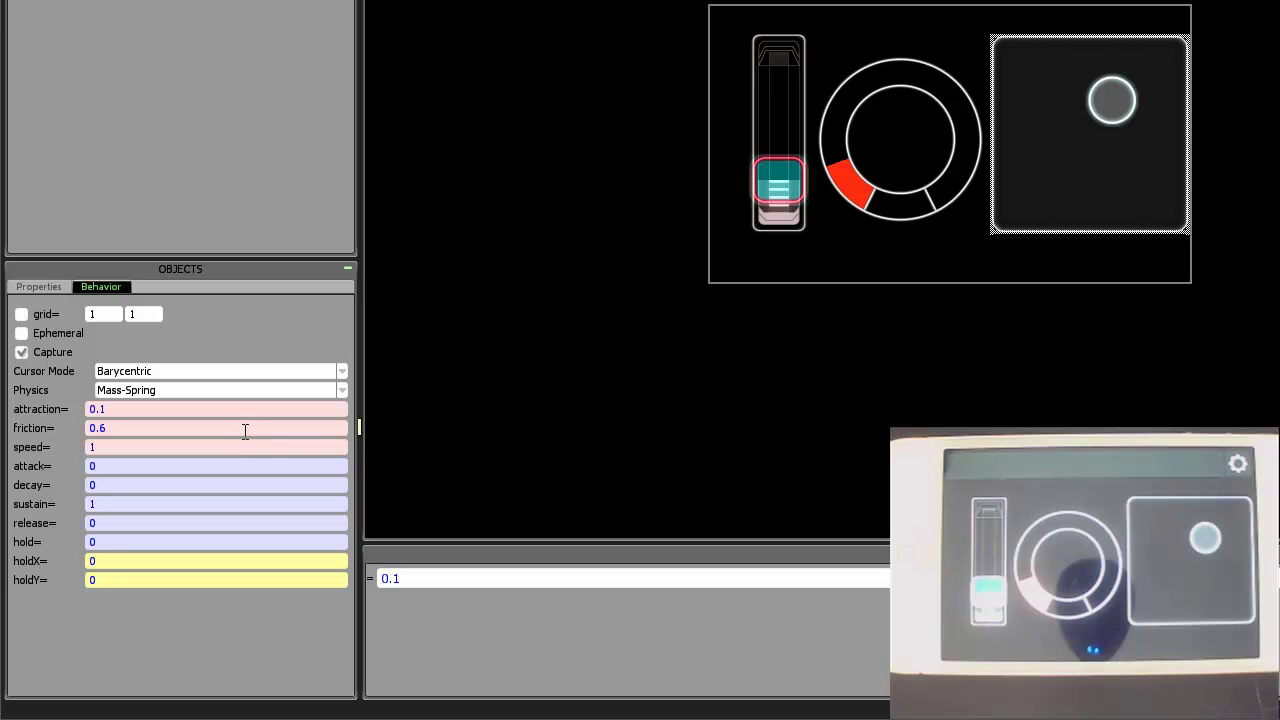
{"action": "key", "text": "BackSpace"}
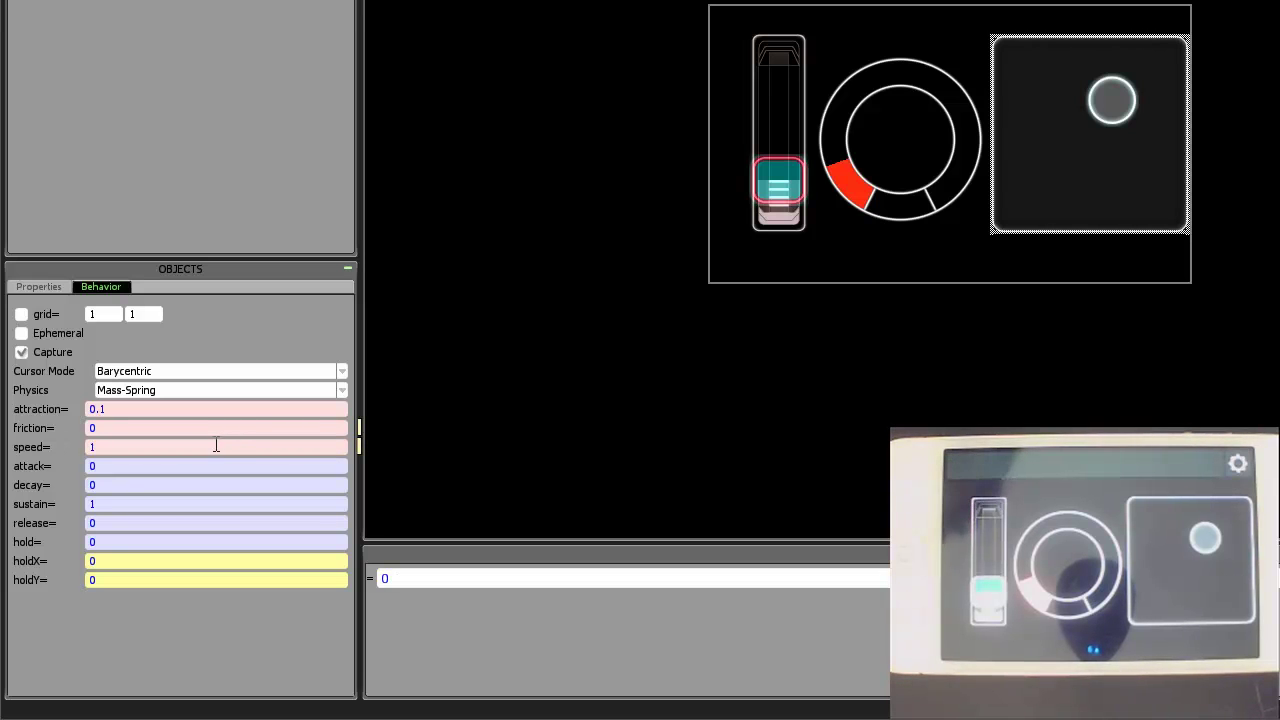
{"action": "type", "text": "0"}
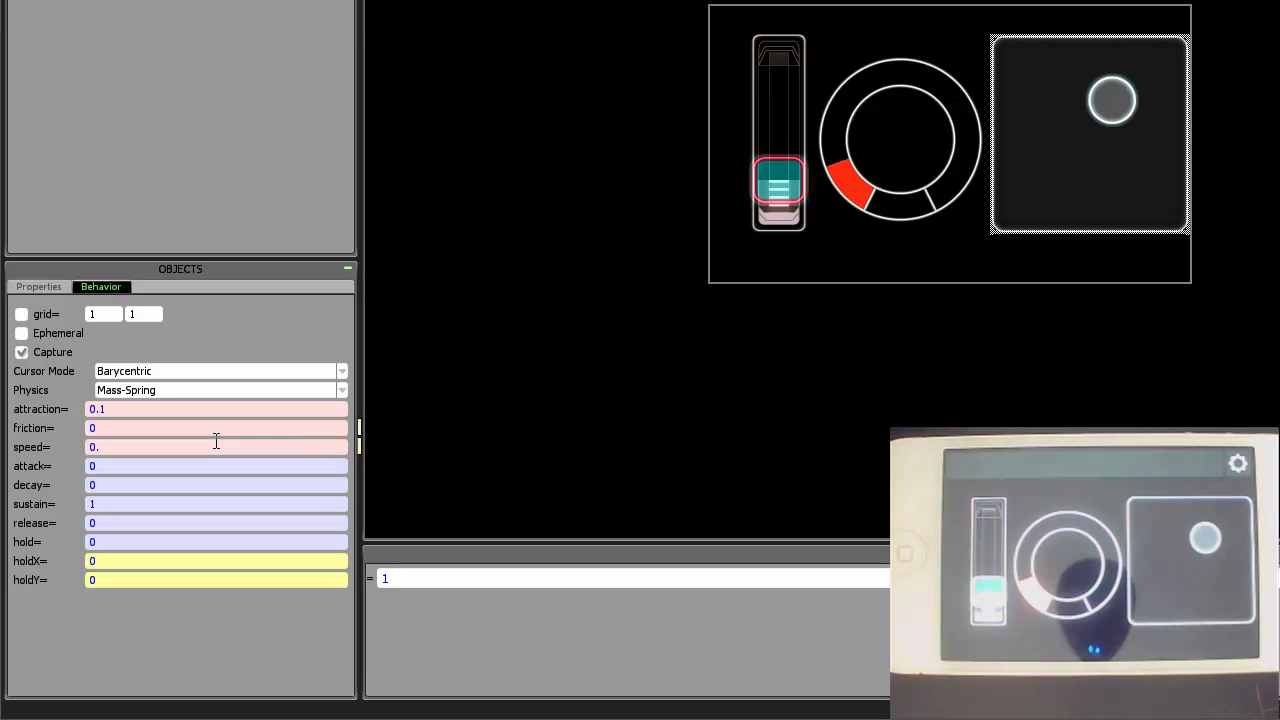
{"action": "type", "text": ".3"}
{"action": "key", "text": "Return"}
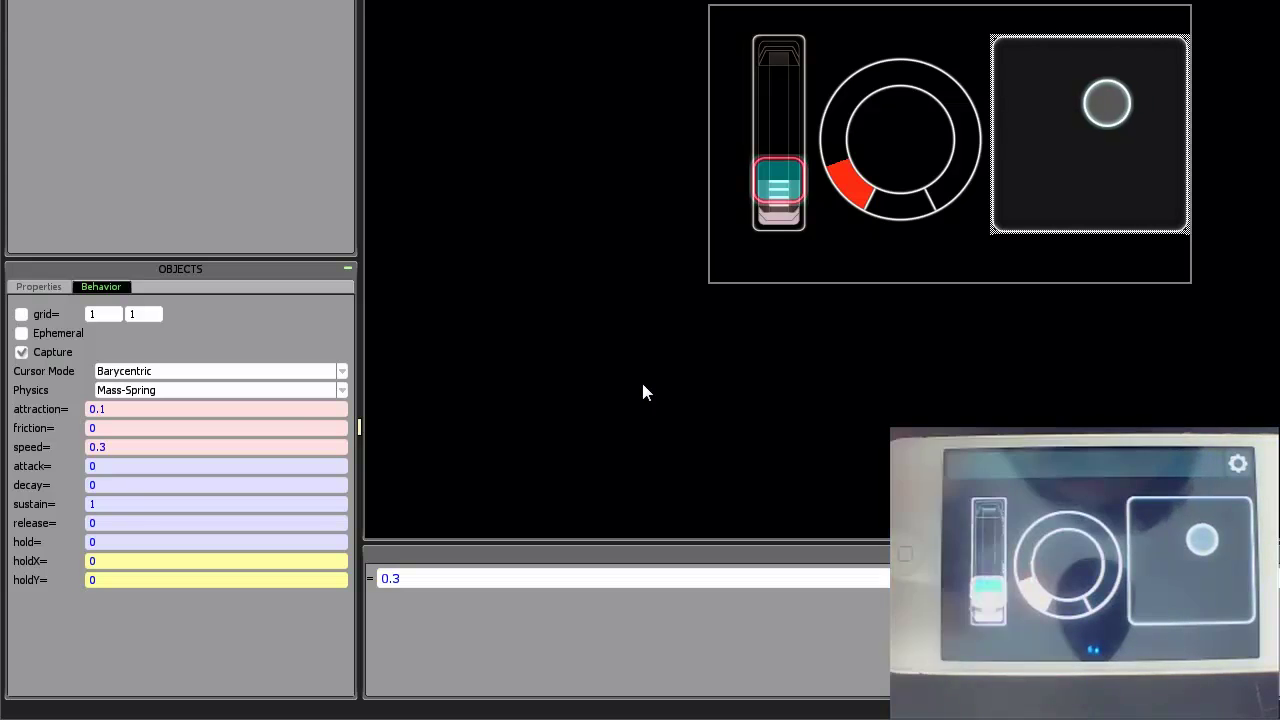
Set the MultiBall's attraction back to 1
{"action": "double_click", "coordinate": [183, 410]}
{"action": "type", "text": "1"}
{"action": "key", "text": "Return"}
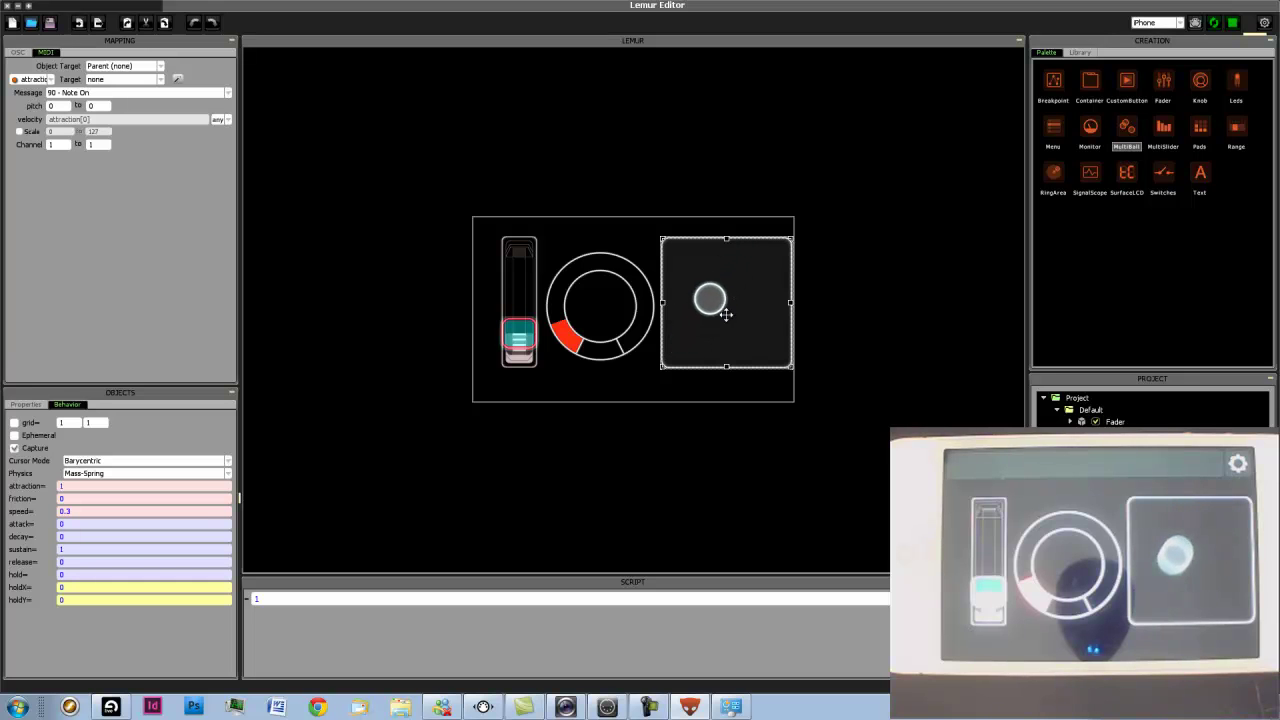
In Ableton Live, confirm the loopMIDI ports in Preferences, then select the 1 Audio track
{"action": "left_click", "coordinate": [117, 706]}
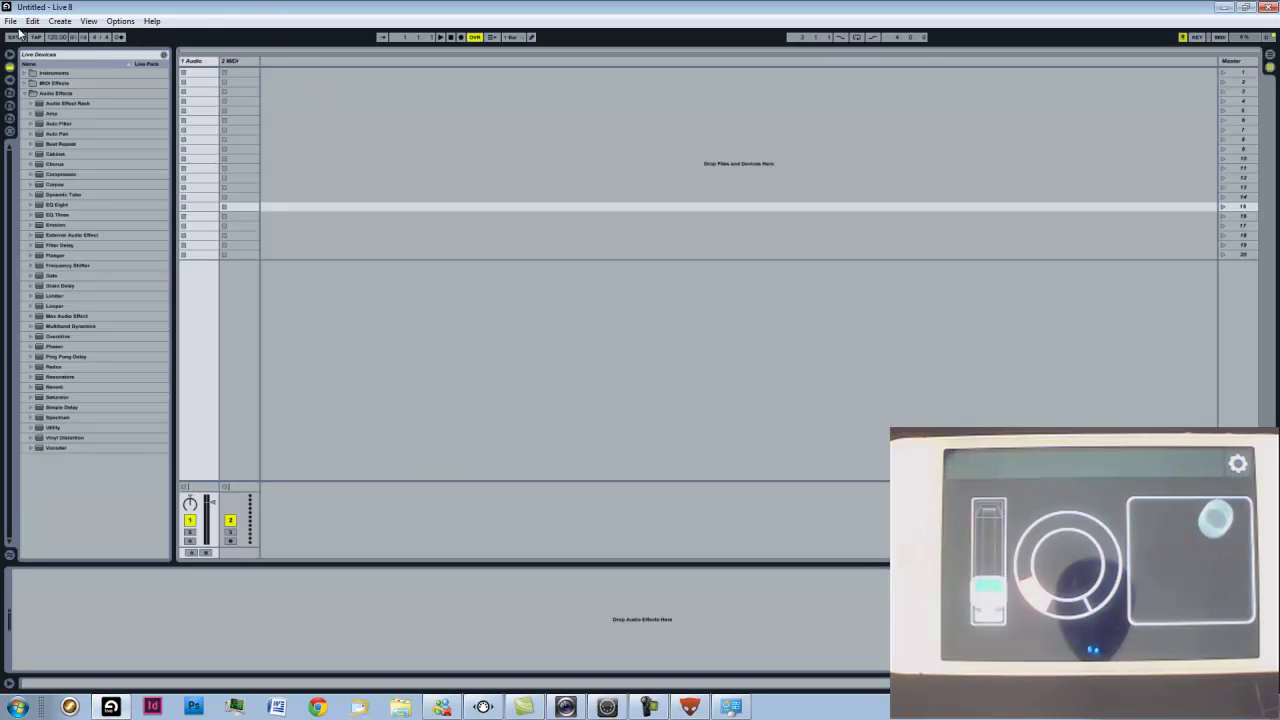
{"action": "key", "text": "ctrl+comma"}
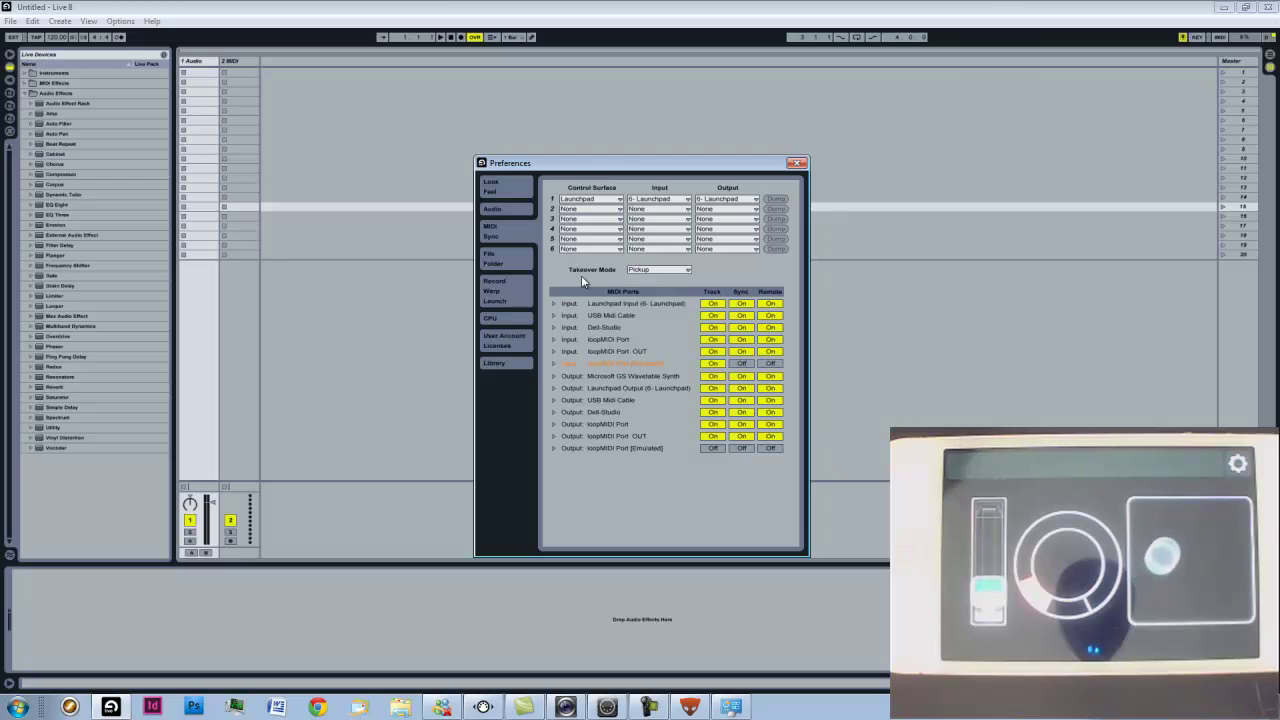
{"action": "left_click", "coordinate": [797, 164]}
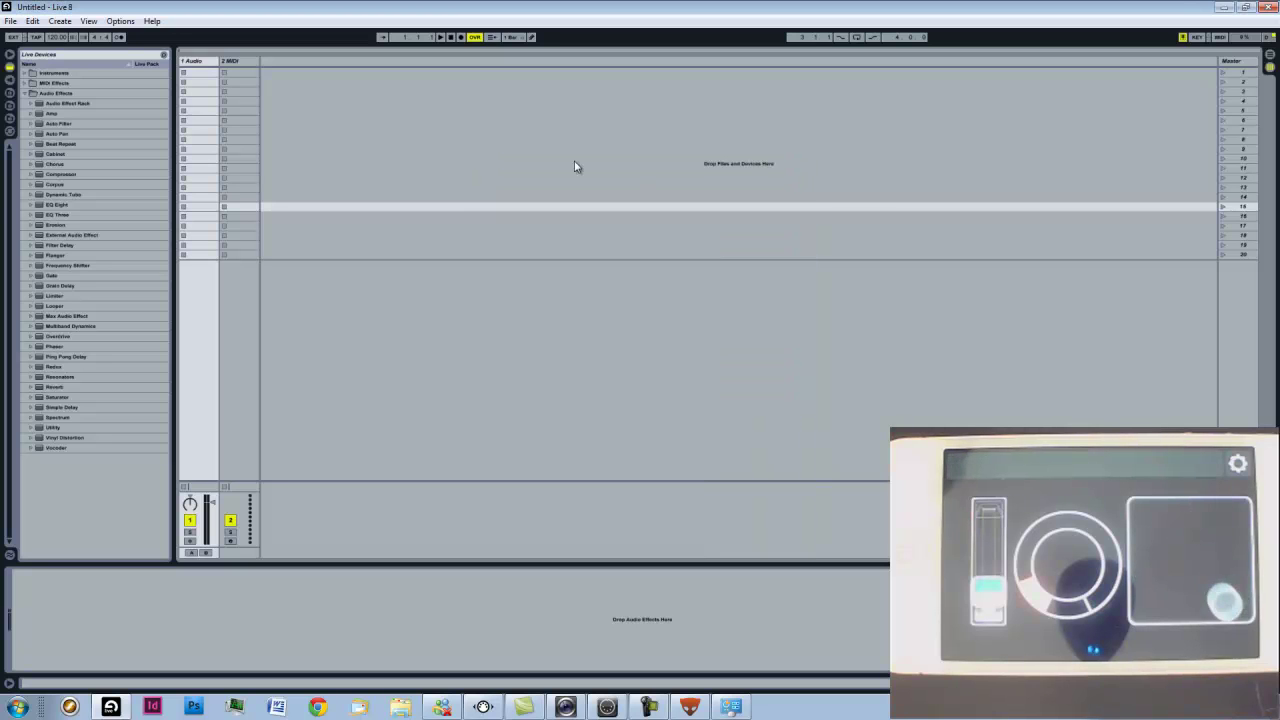
{"action": "left_click", "coordinate": [200, 62]}
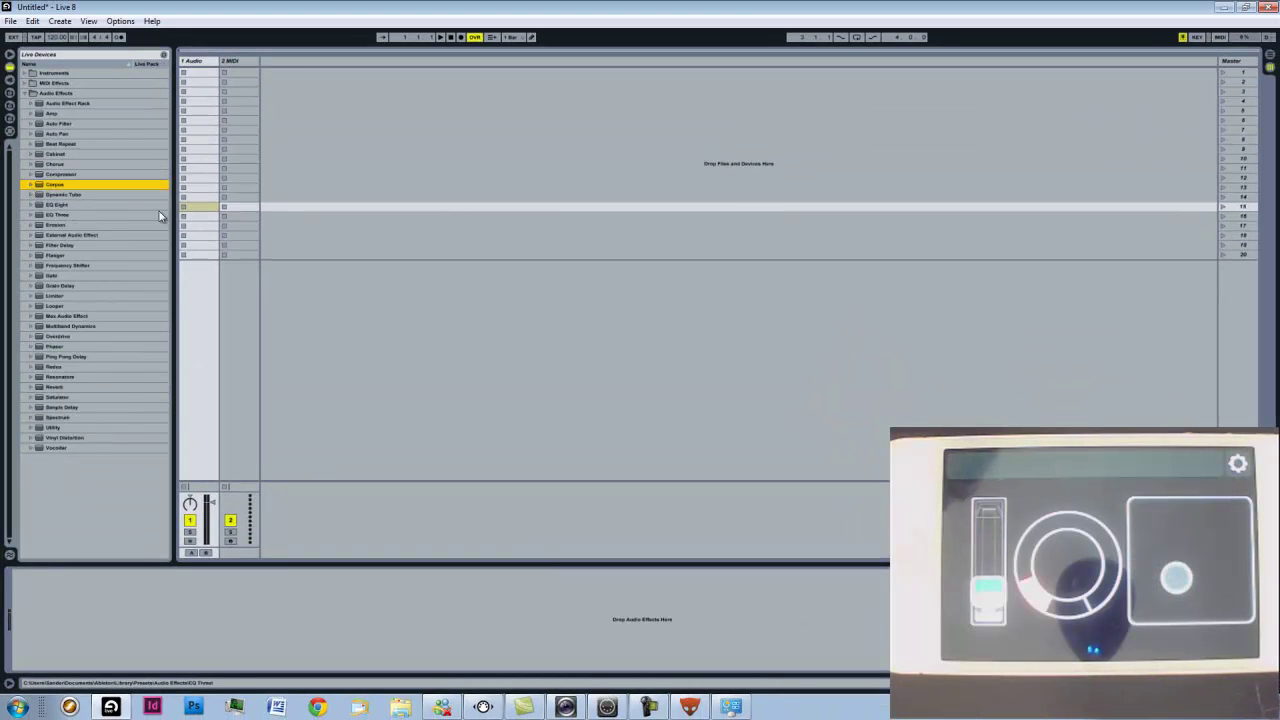
Add an Auto Filter from the browser to the 1 Audio track
{"action": "left_click", "coordinate": [117, 123]}
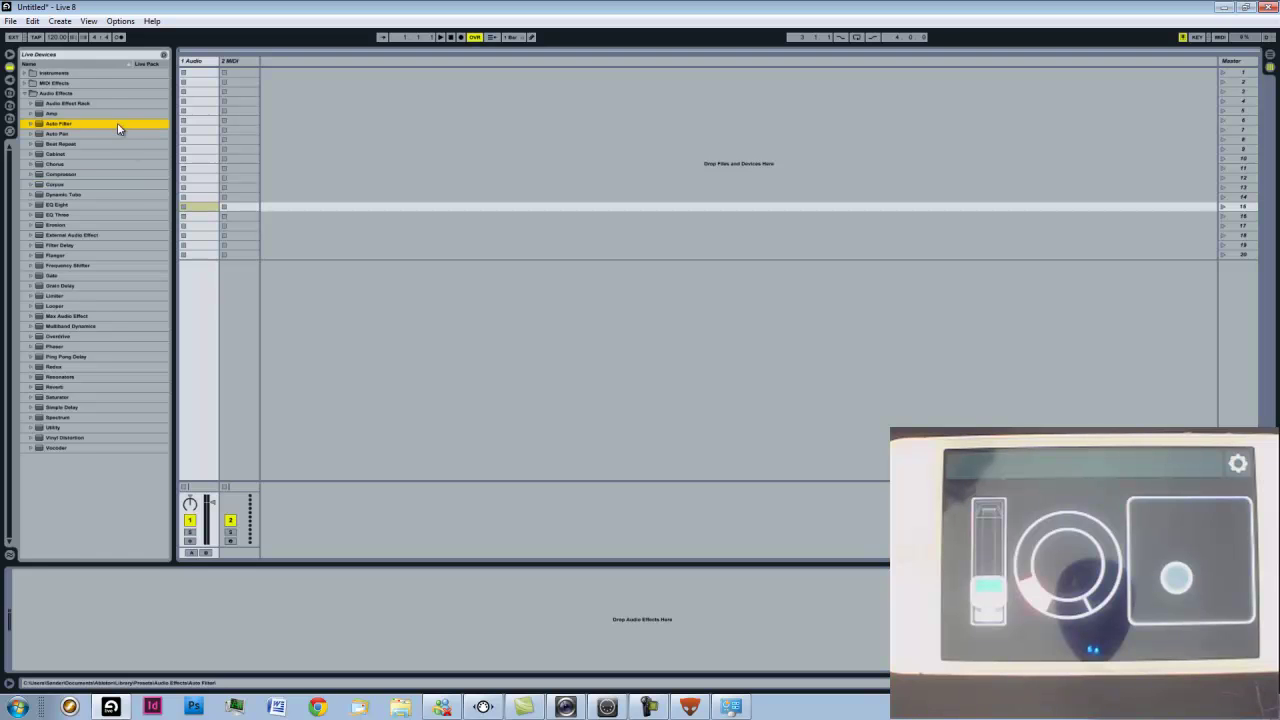
{"action": "left_click", "coordinate": [30, 124]}
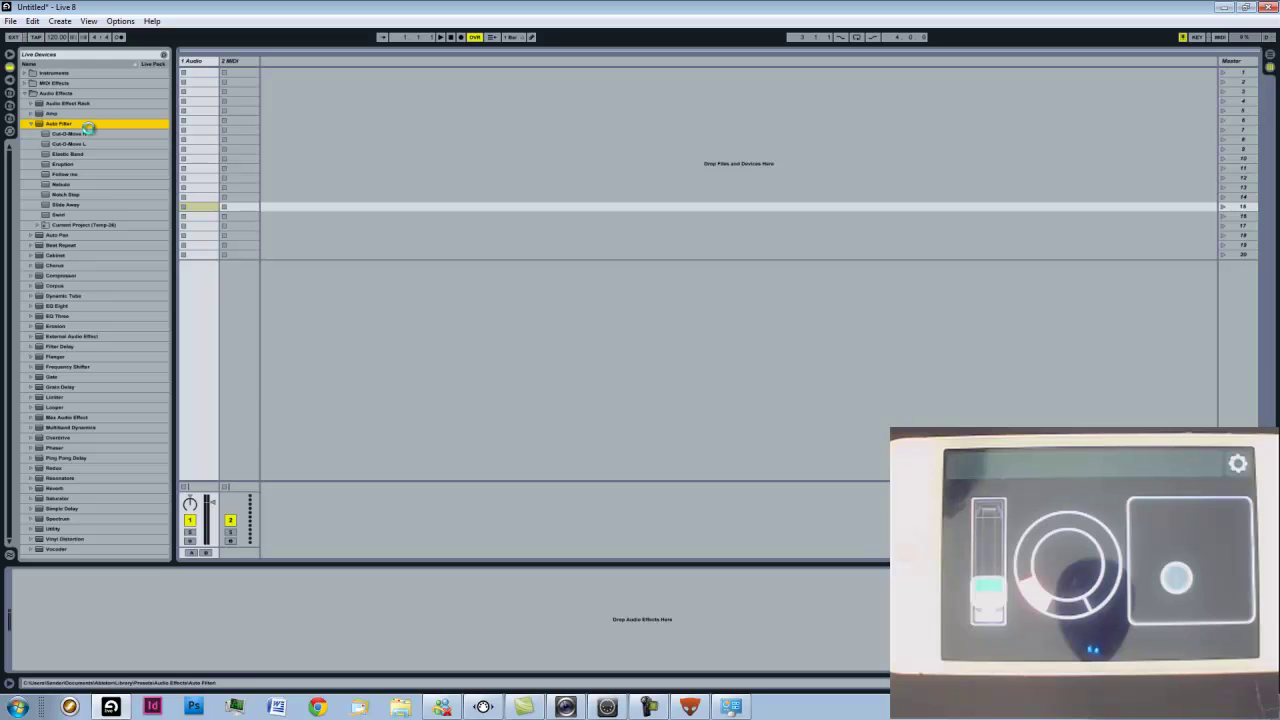
{"action": "double_click", "coordinate": [88, 127]}
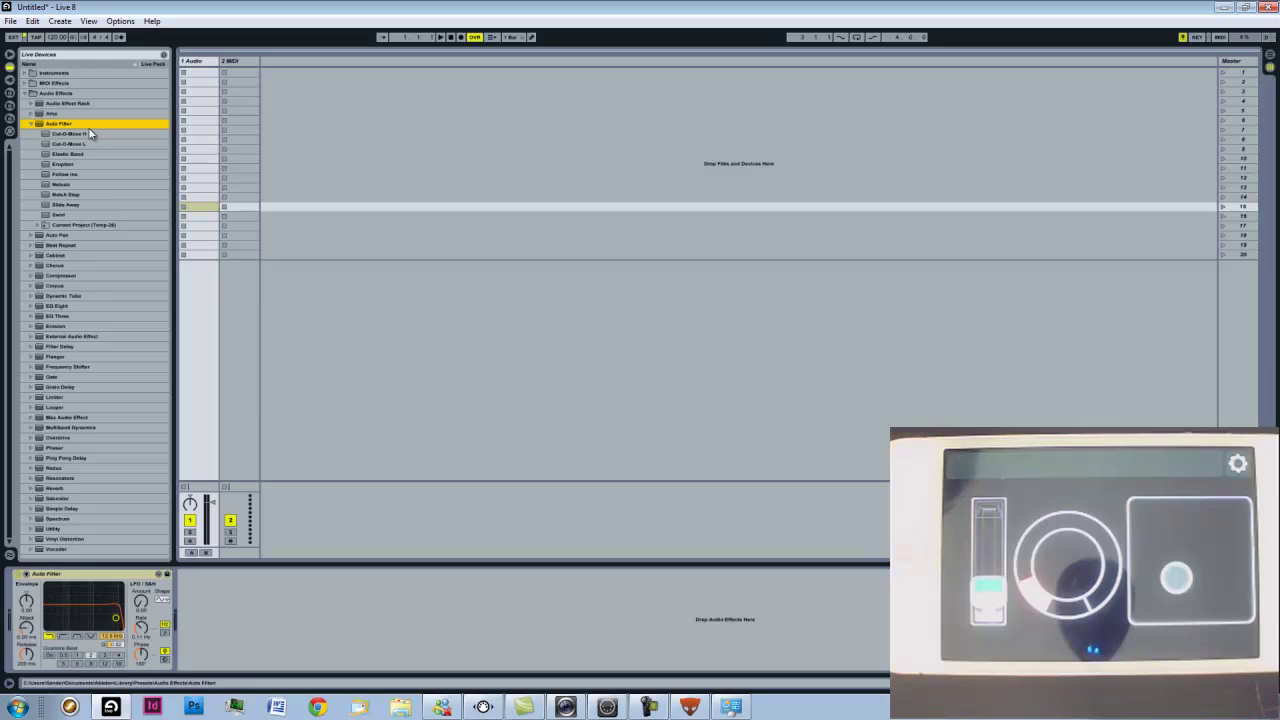
{"action": "left_click", "coordinate": [83, 577]}
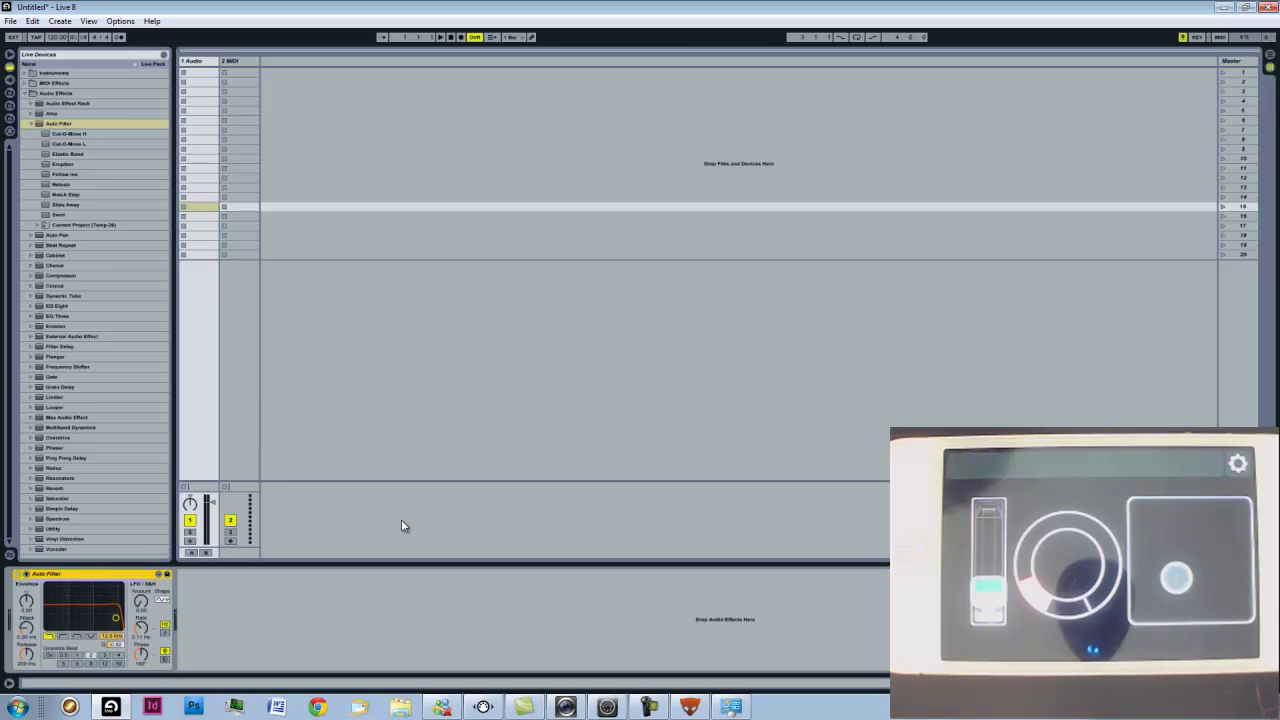
Raise Zoom Display to 116% in the Look/Feel preferences
{"action": "key", "text": "ctrl+comma"}
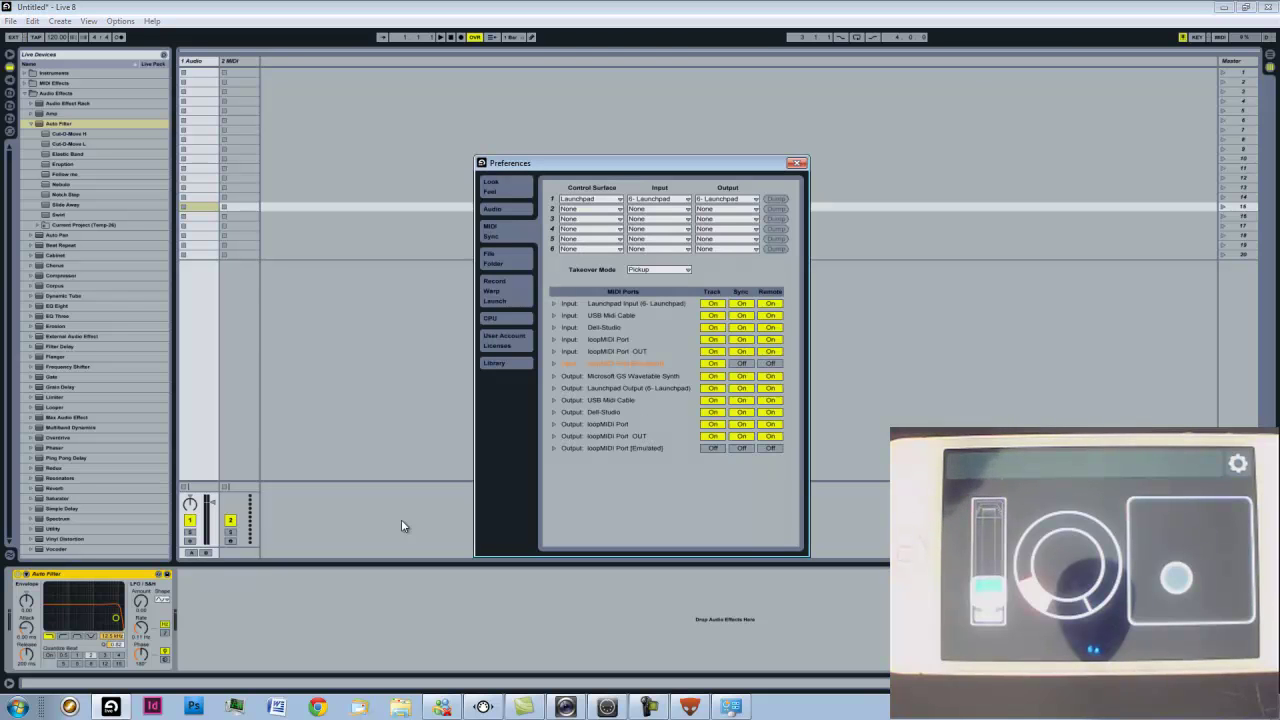
{"action": "left_click", "coordinate": [507, 195]}
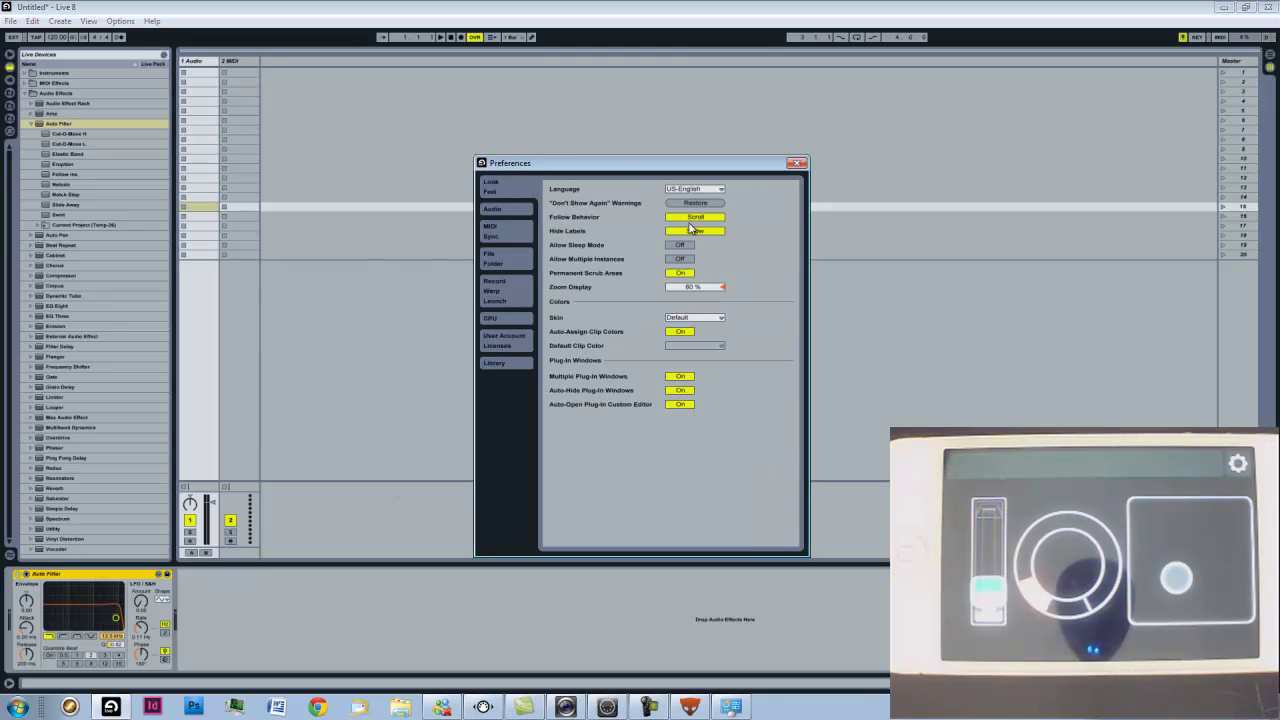
{"action": "left_click_drag", "start_coordinate": [703, 294], "coordinate": [704, 292]}
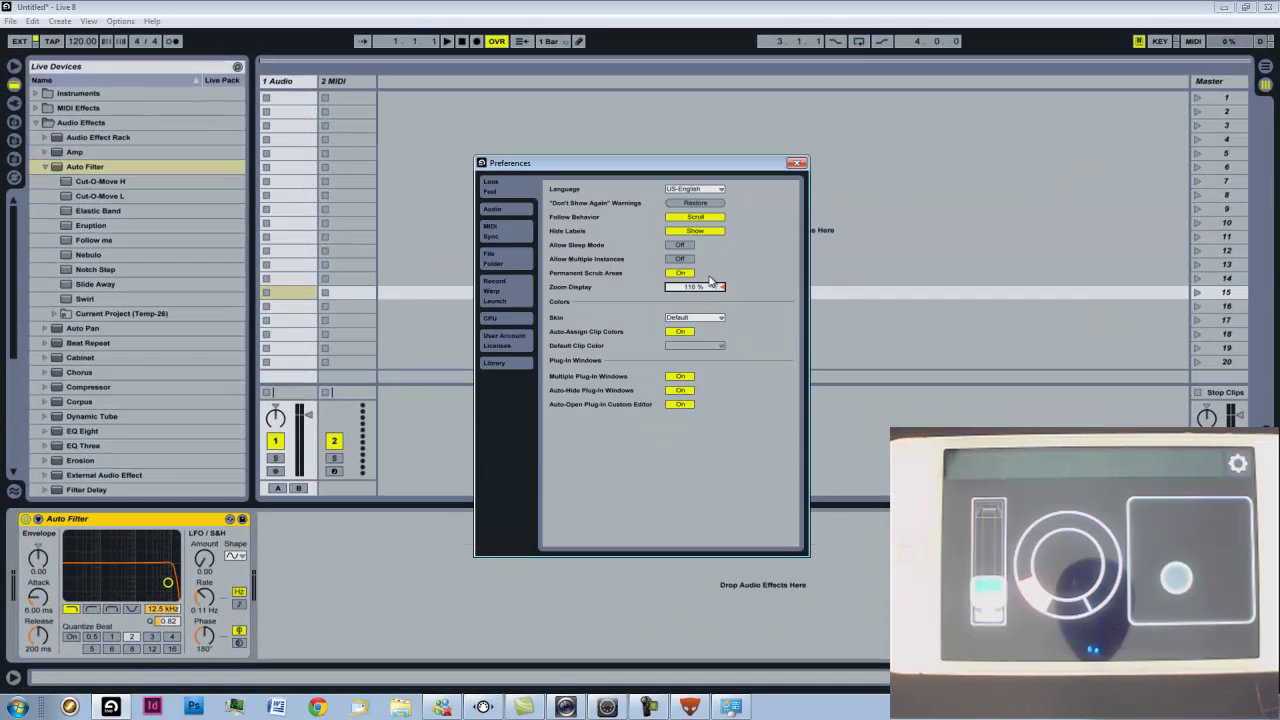
{"action": "left_click", "coordinate": [796, 164]}
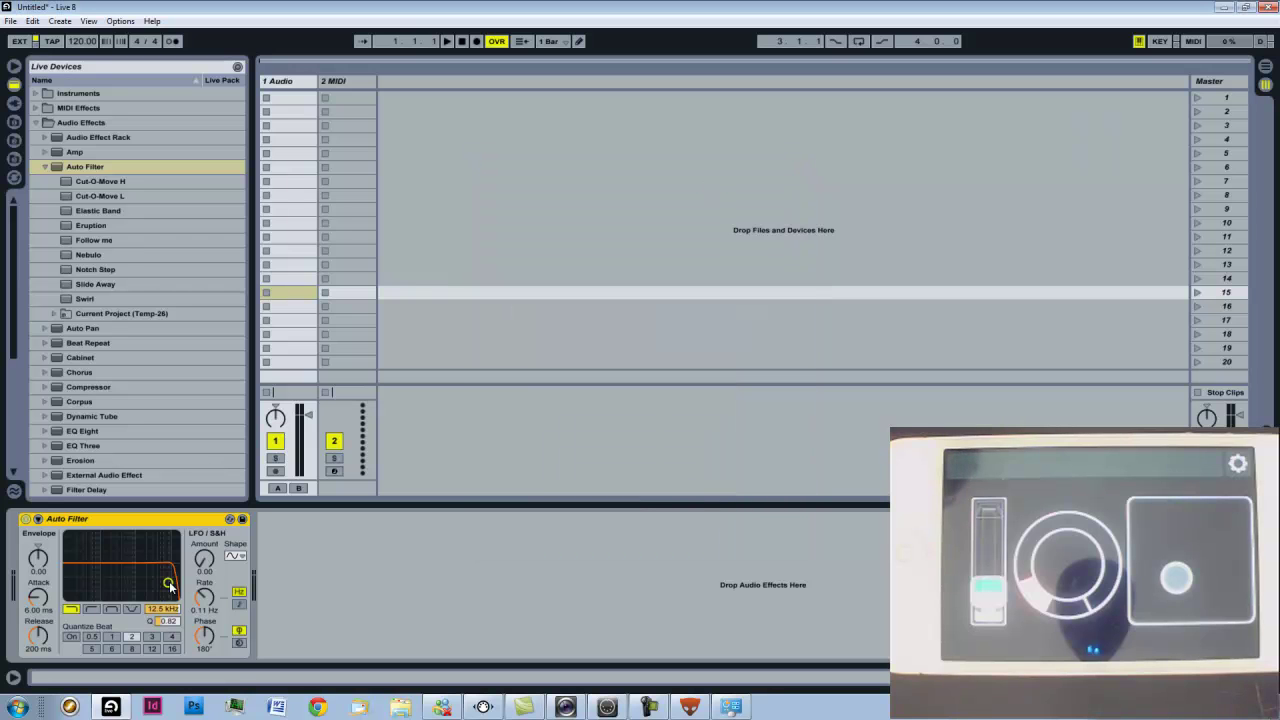
Drag the Auto Filter to 73.7 Hz with Q 1.42, then target its frequency for MIDI mapping
{"action": "left_click_drag", "start_coordinate": [170, 587], "coordinate": [163, 575]}
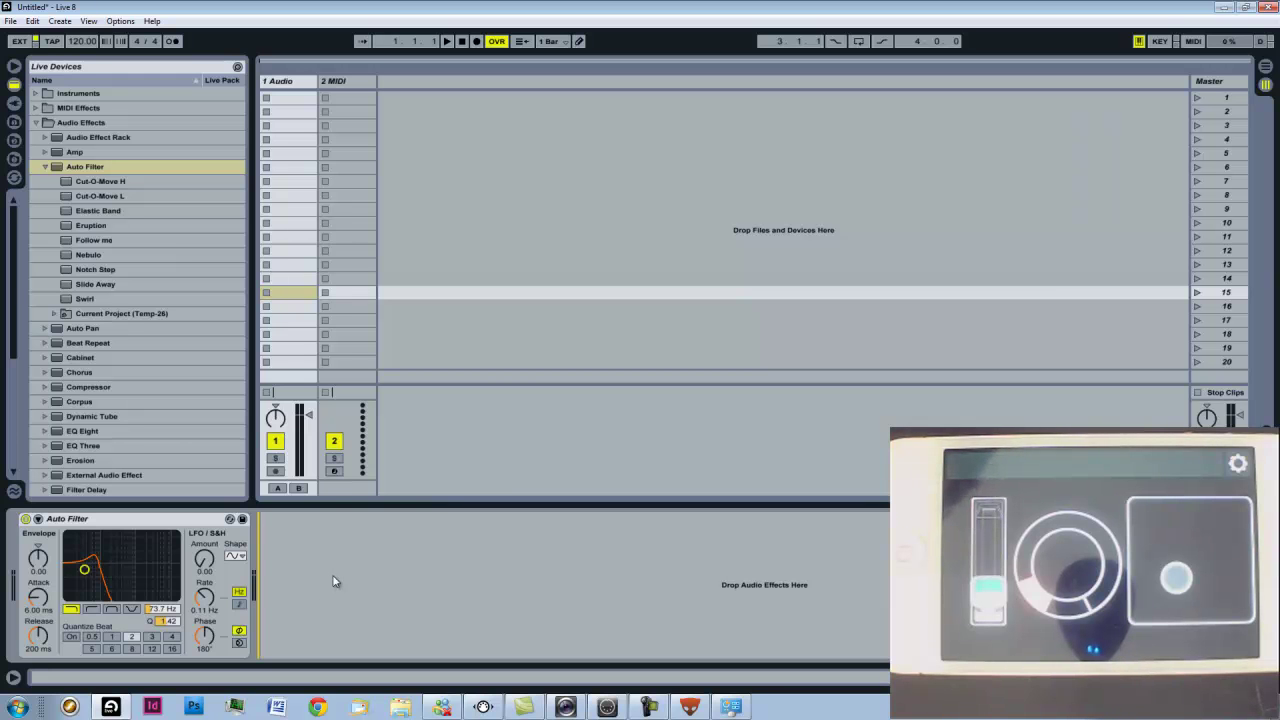
{"action": "left_click", "coordinate": [1193, 41]}
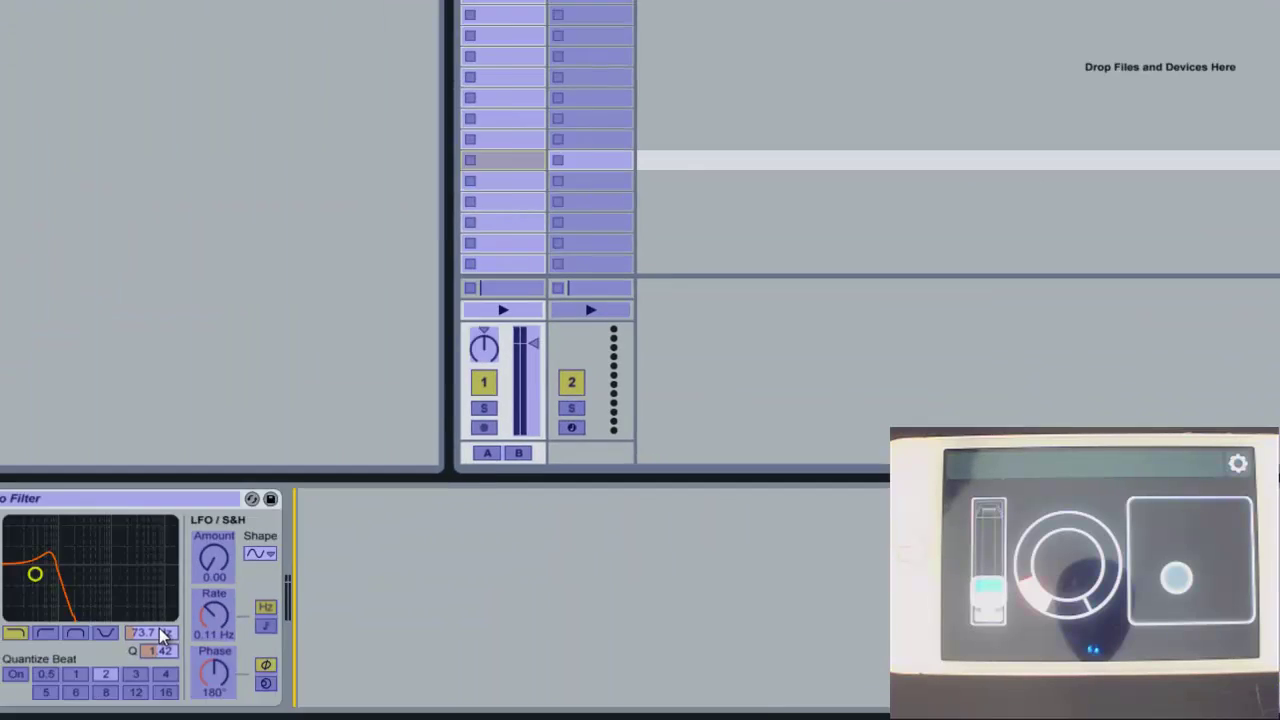
{"action": "left_click", "coordinate": [243, 587]}
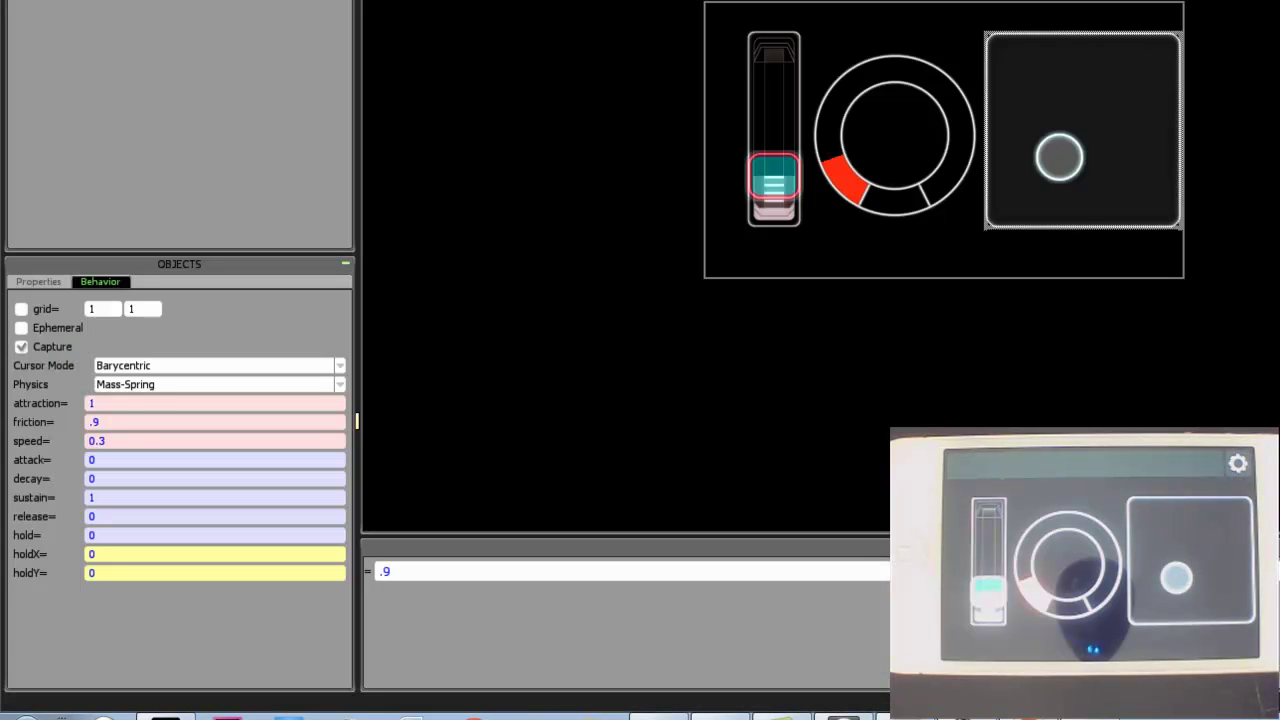
Enter a friction of 1 for the Multiball and deselect it
{"action": "left_click", "coordinate": [140, 423]}
{"action": "type", "text": "11"}
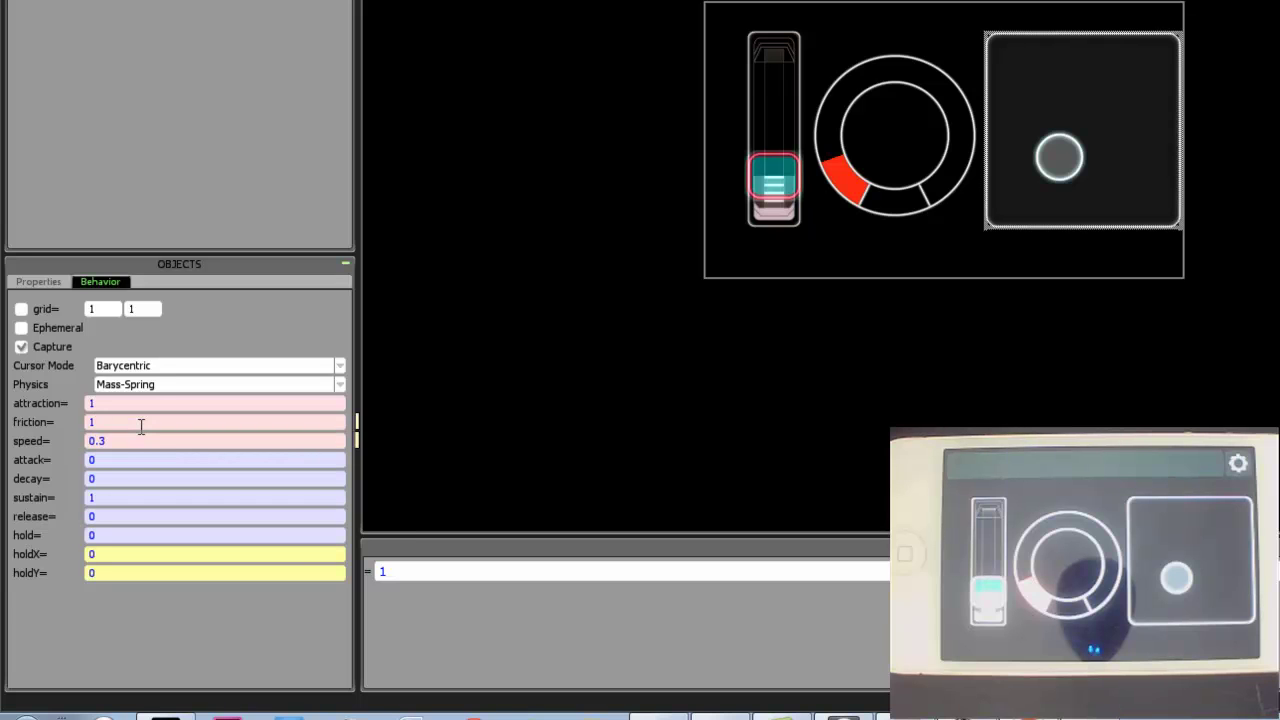
{"action": "left_click", "coordinate": [1062, 14]}
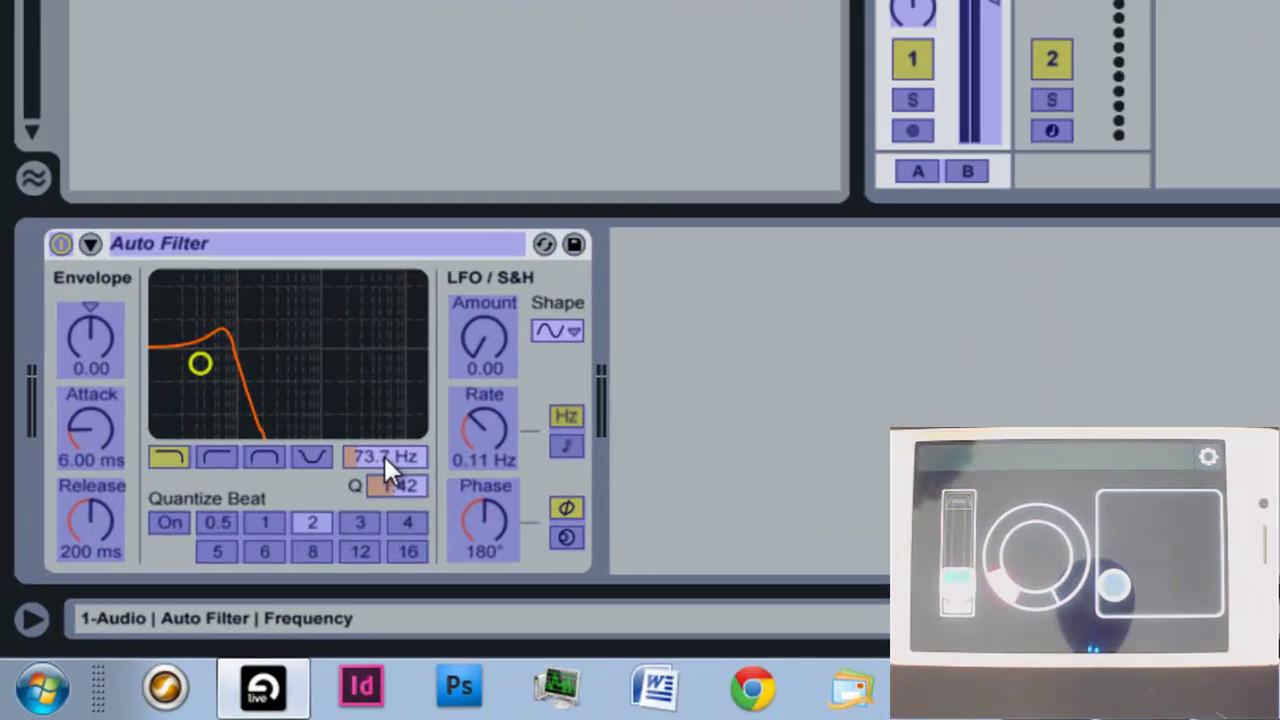
Map Auto Filter frequency to CC 3 and Q to CC 4 on channel 1
{"action": "left_click", "coordinate": [384, 456]}
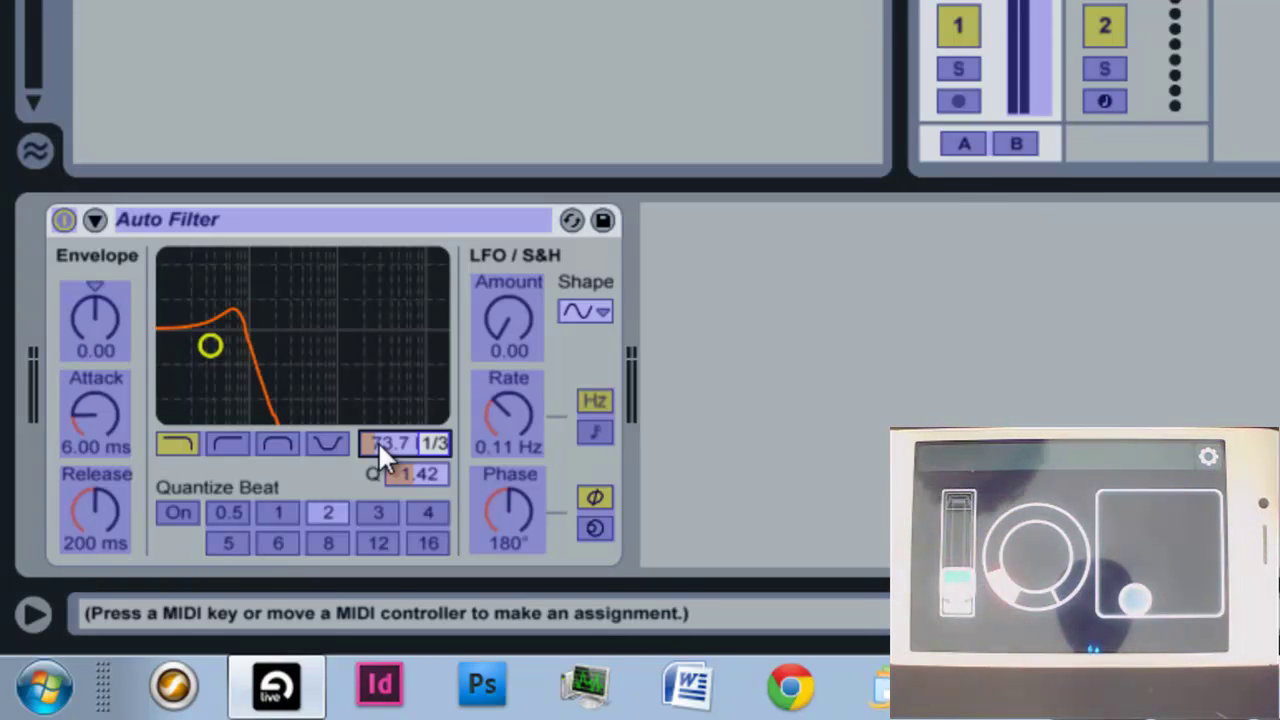
{"action": "left_click", "coordinate": [413, 468]}
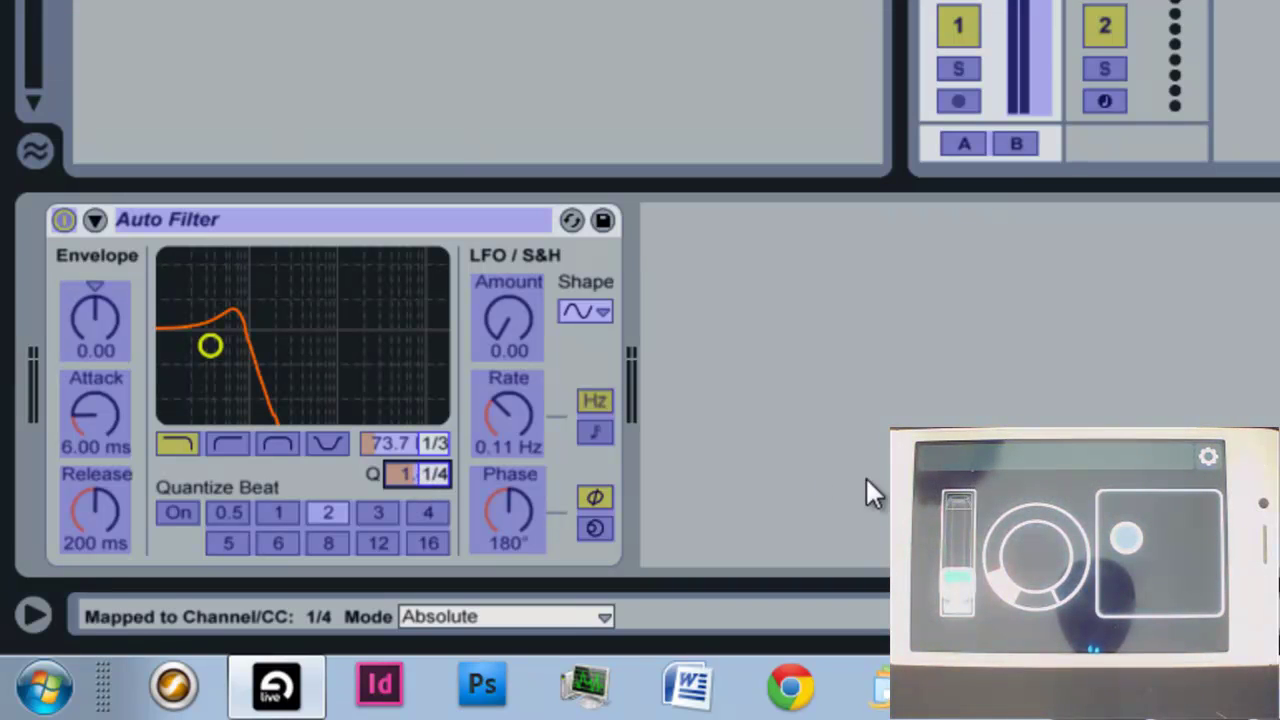
{"action": "key", "text": "ctrl+m"}
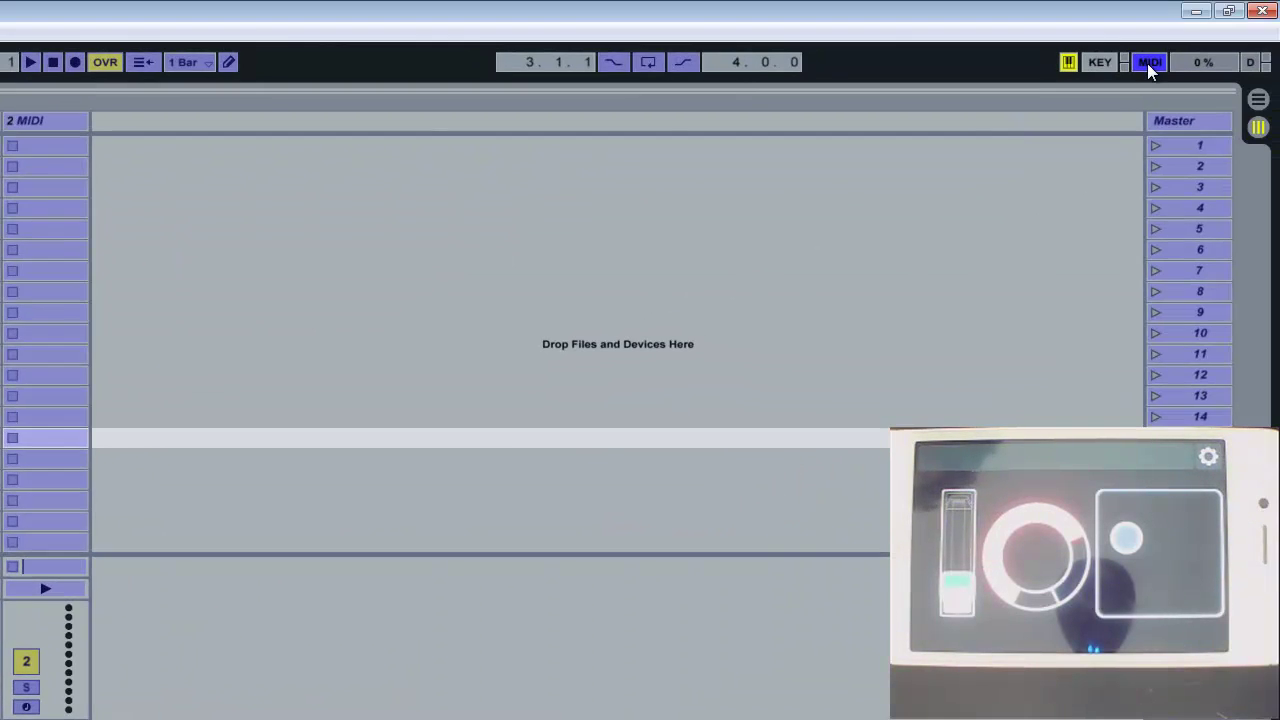
Exit MIDI map mode so the Multiball controls Auto Filter frequency and Q
{"action": "left_click", "coordinate": [1147, 63]}
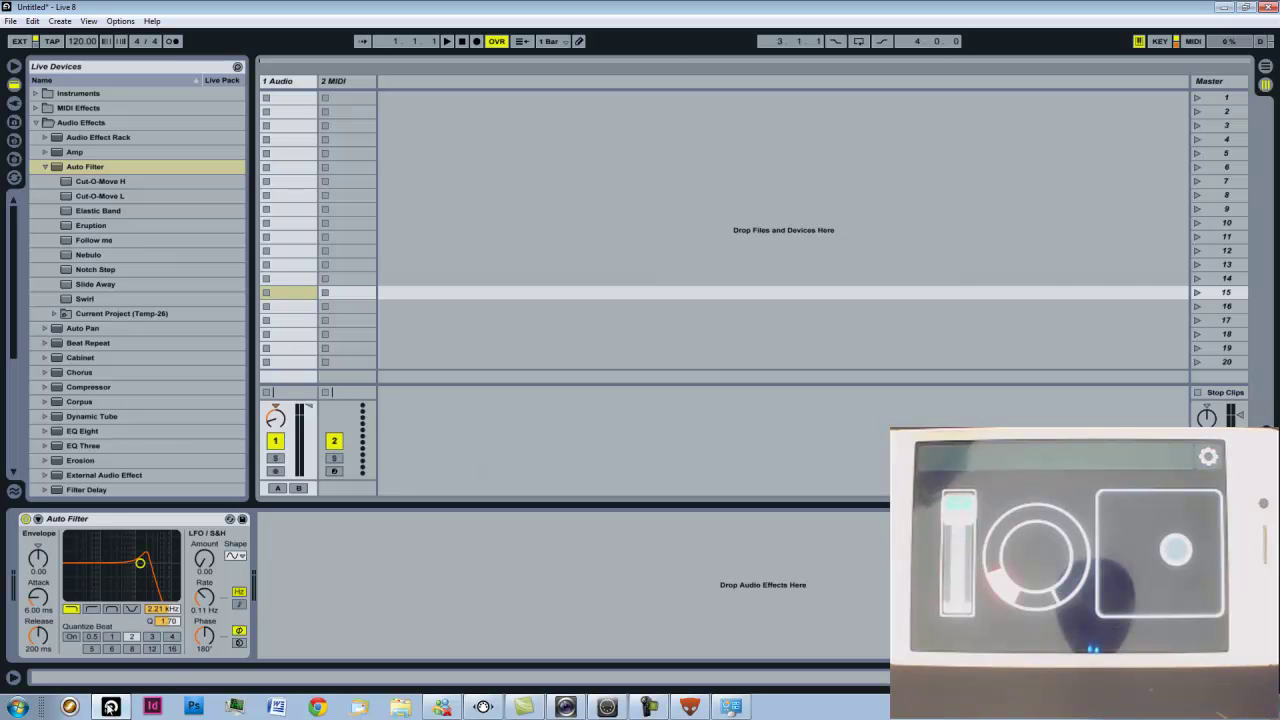
Back in Lemur Editor, set the Fader's color to green in its Properties
{"action": "left_click", "coordinate": [675, 710]}
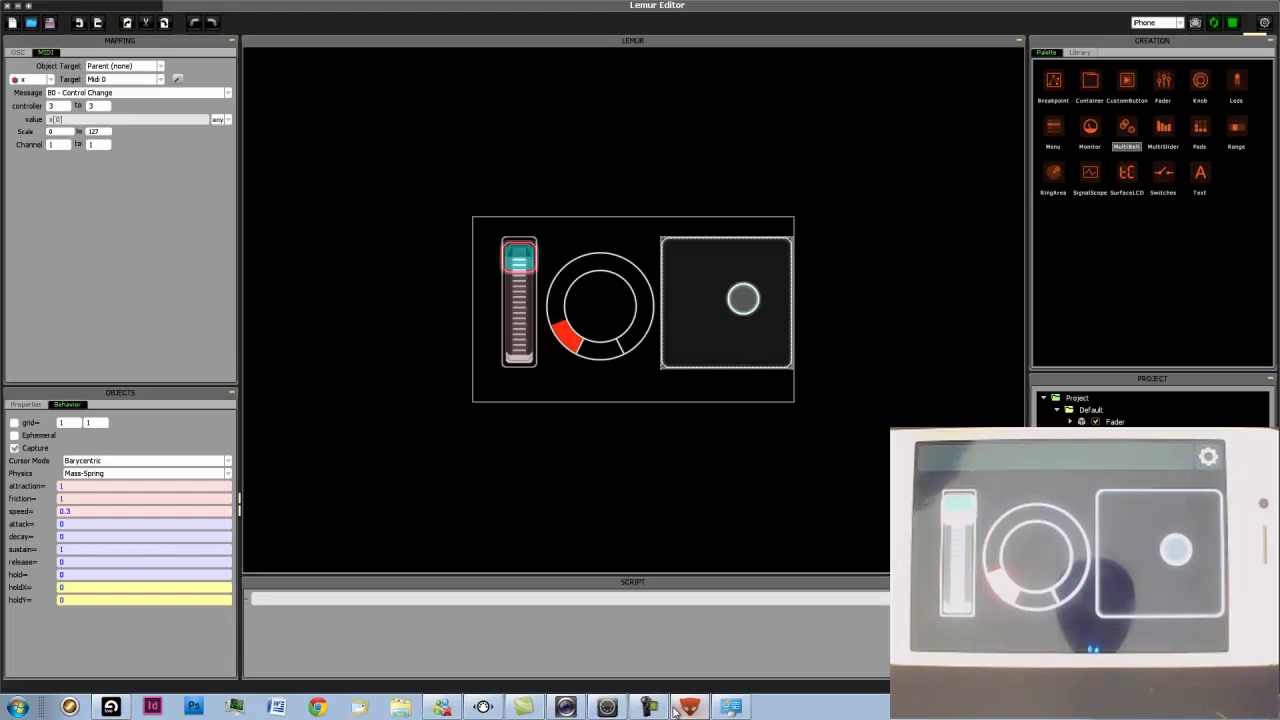
{"action": "left_click", "coordinate": [516, 306]}
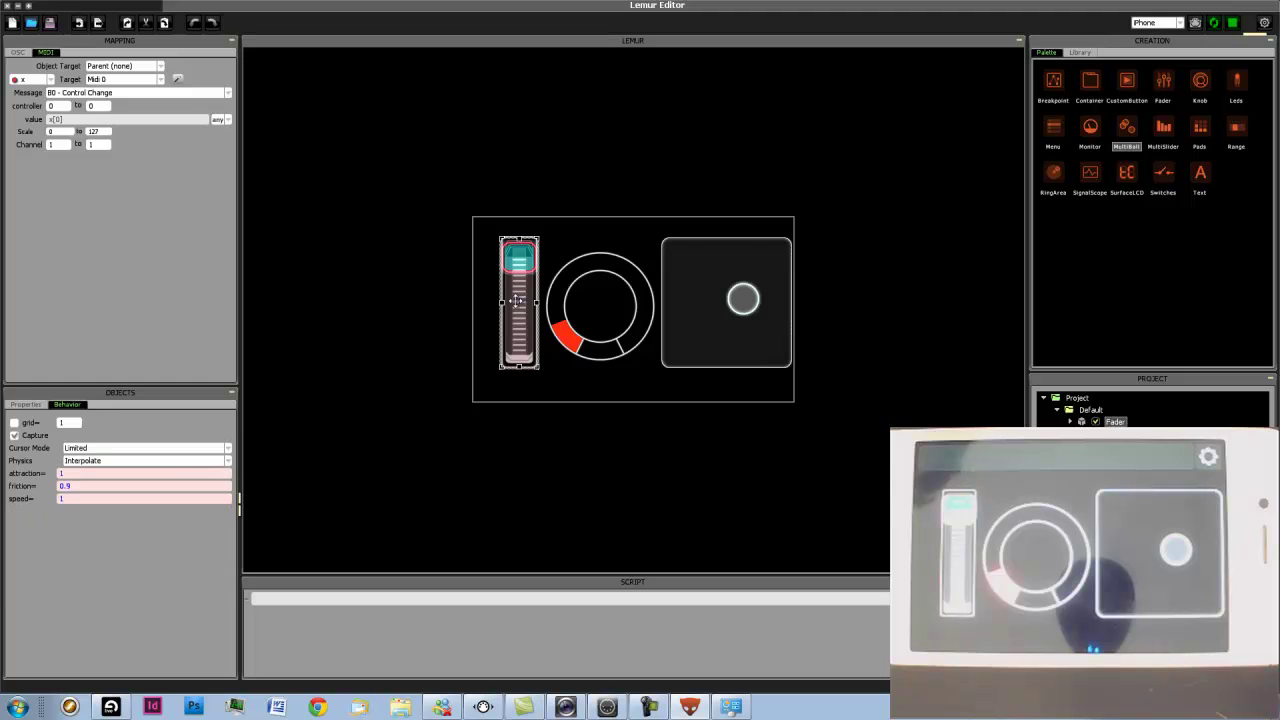
{"action": "left_click", "coordinate": [21, 405]}
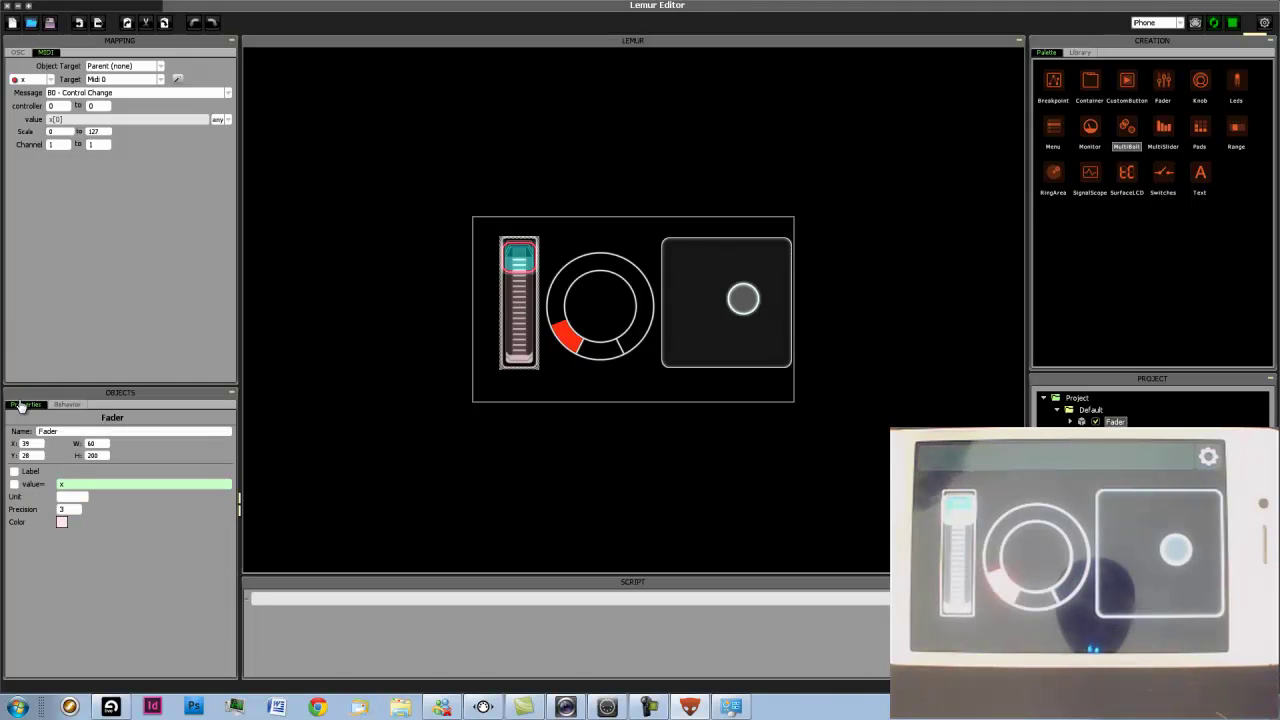
{"action": "left_click", "coordinate": [67, 522]}
{"action": "left_click", "coordinate": [83, 546]}
{"action": "left_click", "coordinate": [516, 394]}
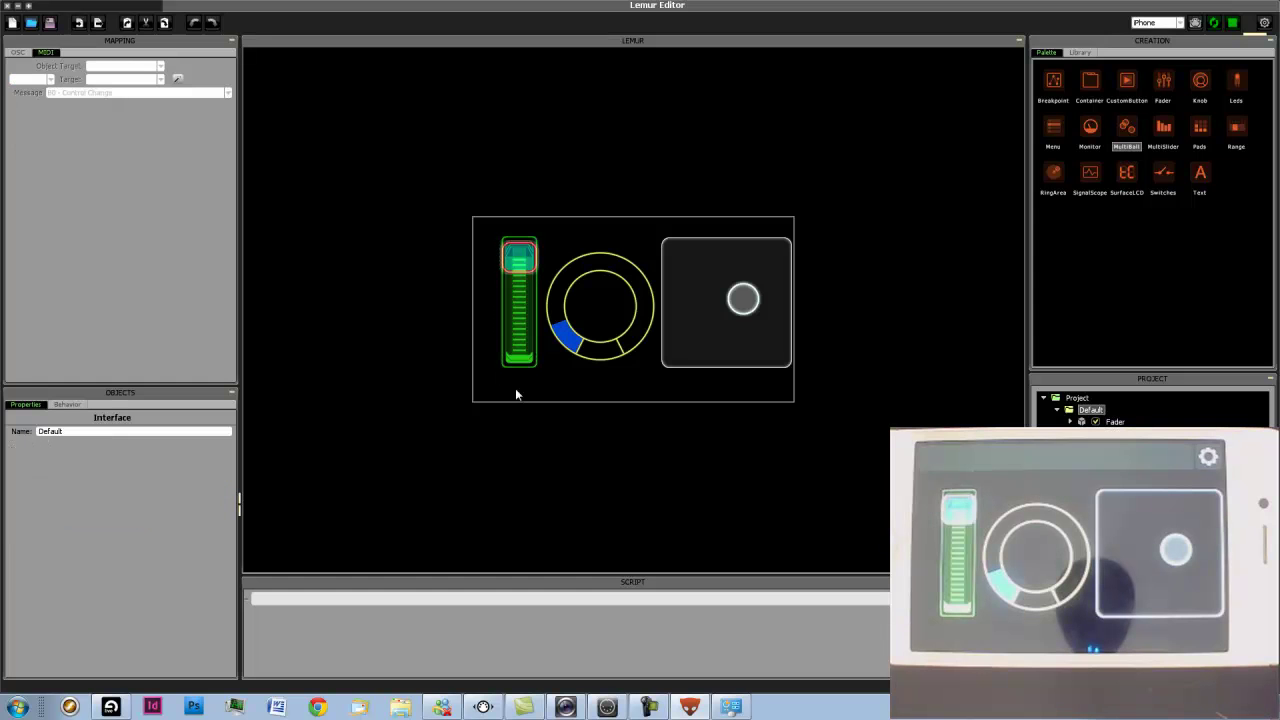